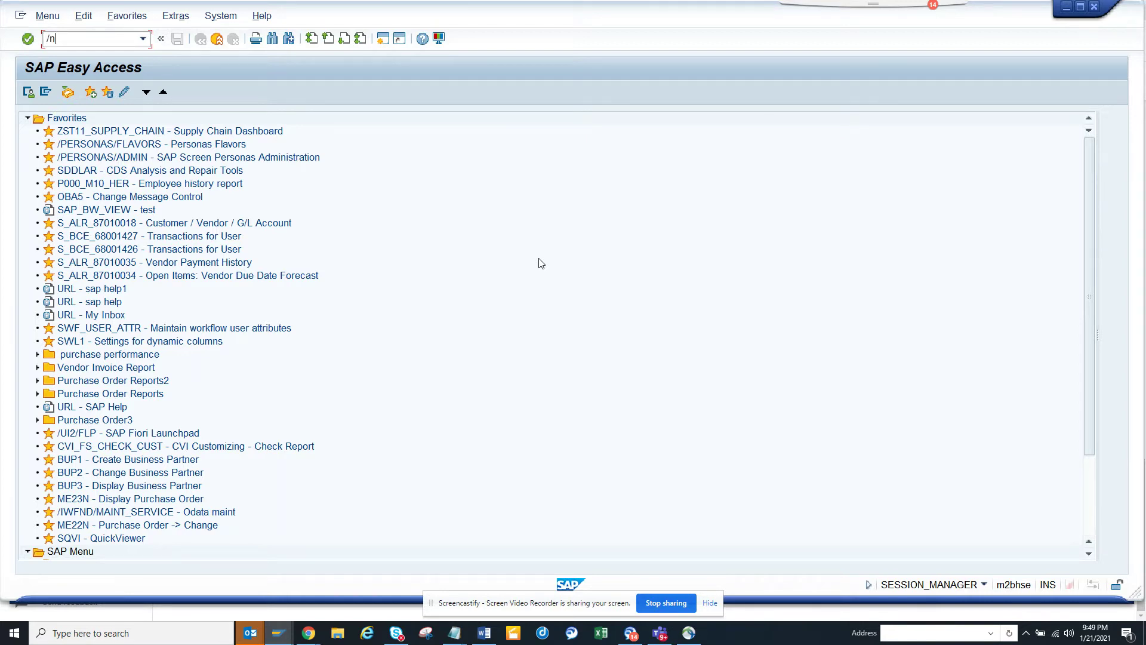
pyautogui.write('me23n')
pyautogui.press('Return')
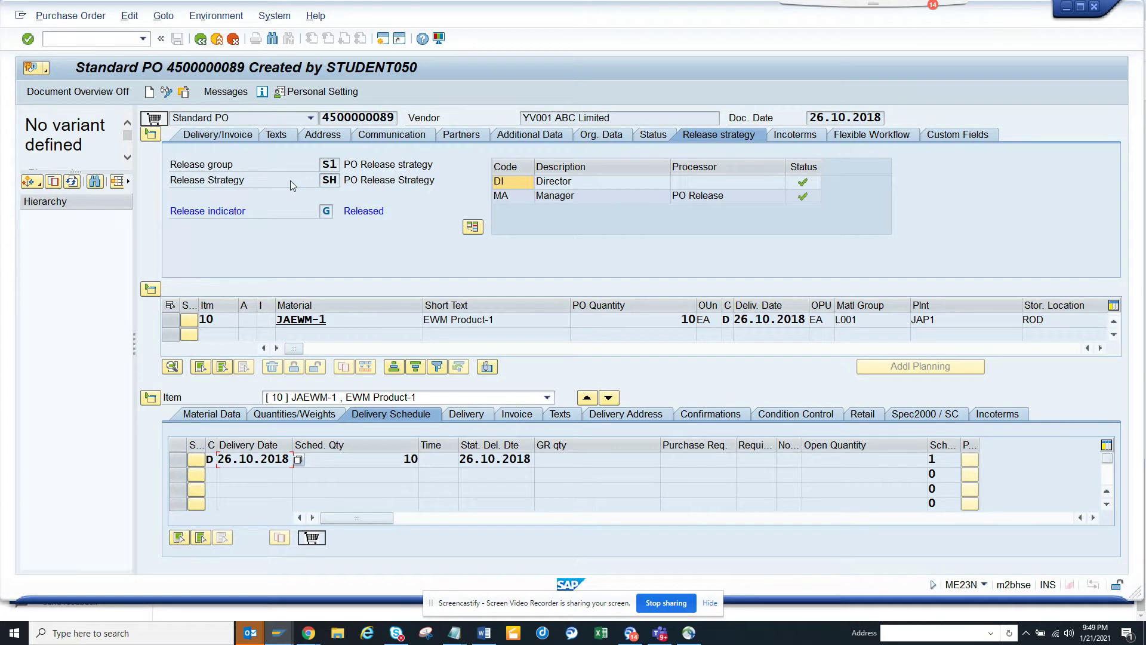
# Choose the Purchase orders selection variant from the Document Overview toolbar
pyautogui.click(40, 181)
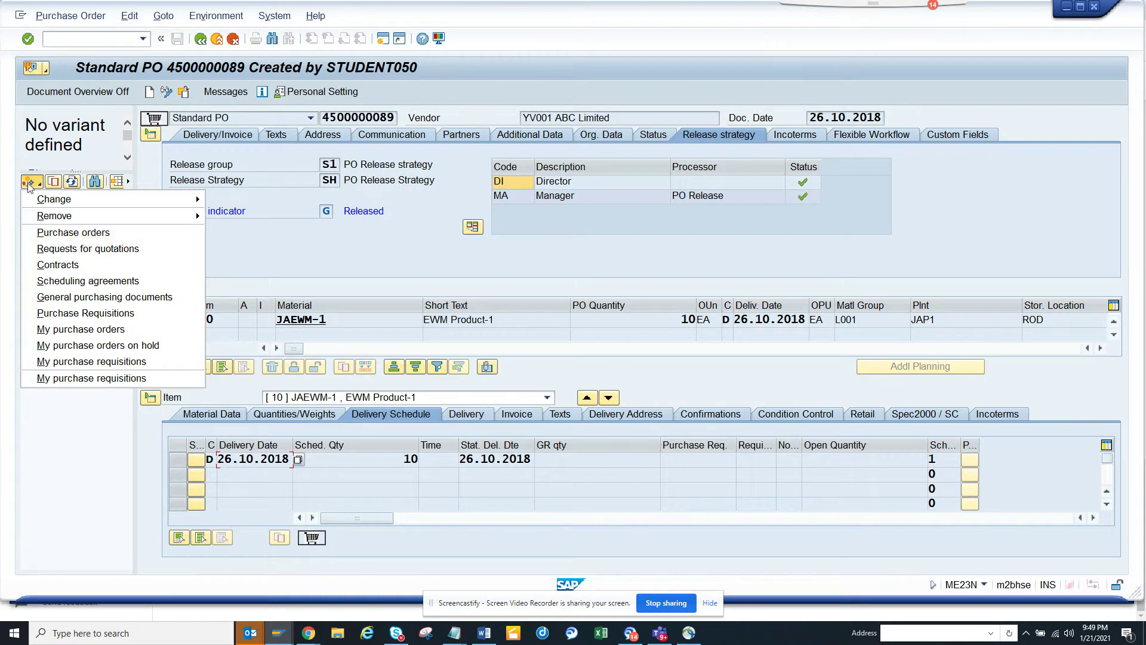
pyautogui.click(122, 92)
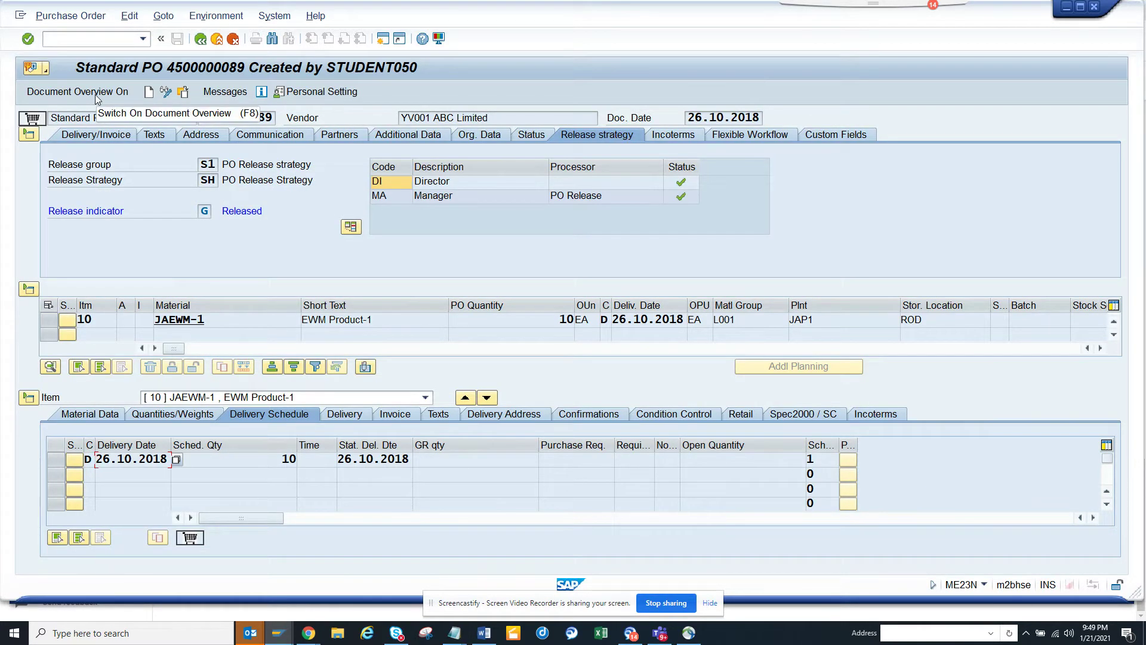
pyautogui.click(95, 94)
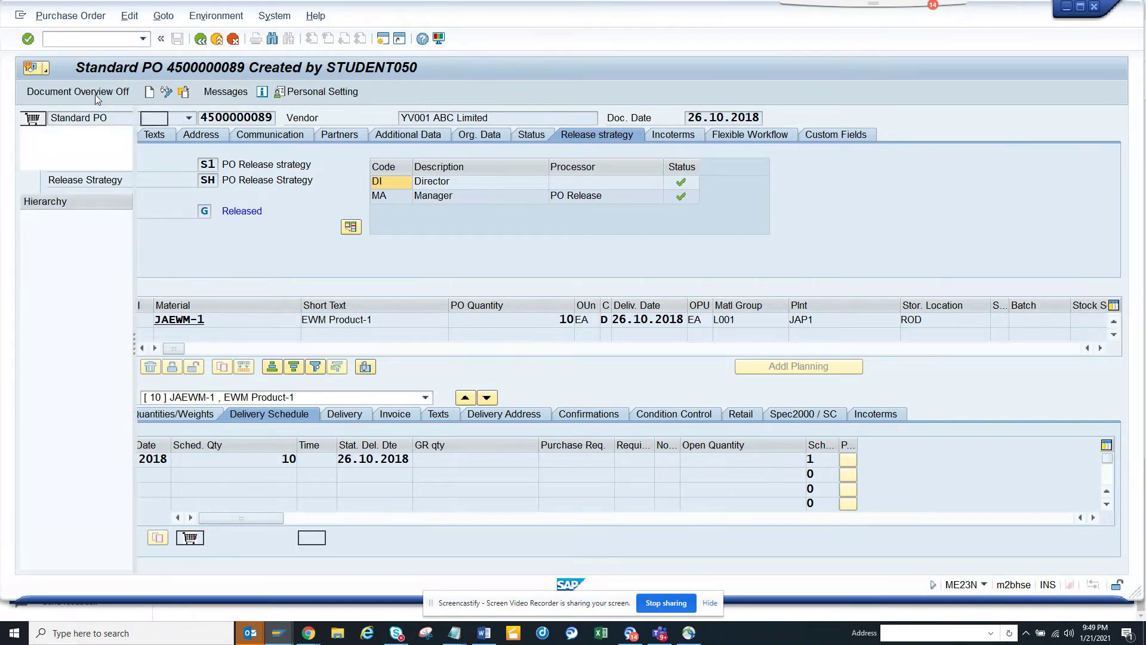
pyautogui.click(36, 183)
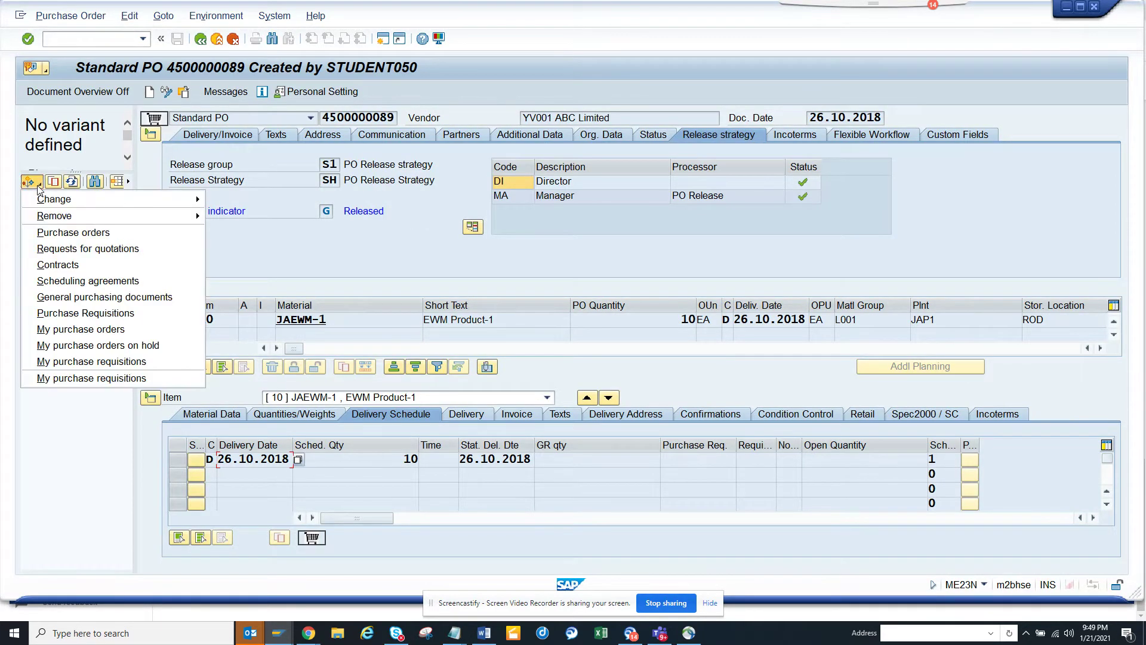
pyautogui.click(58, 232)
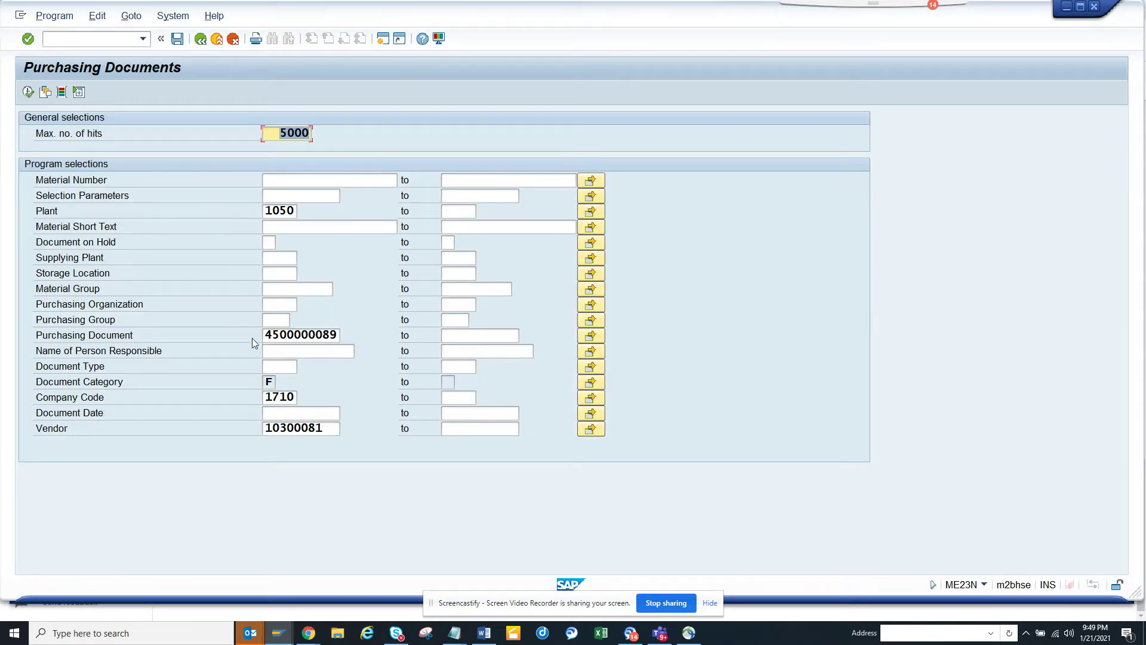
# Clear the Purchasing Document, Plant 1050 and Vendor values, then show the dynamic selections tree
pyautogui.click(269, 337)
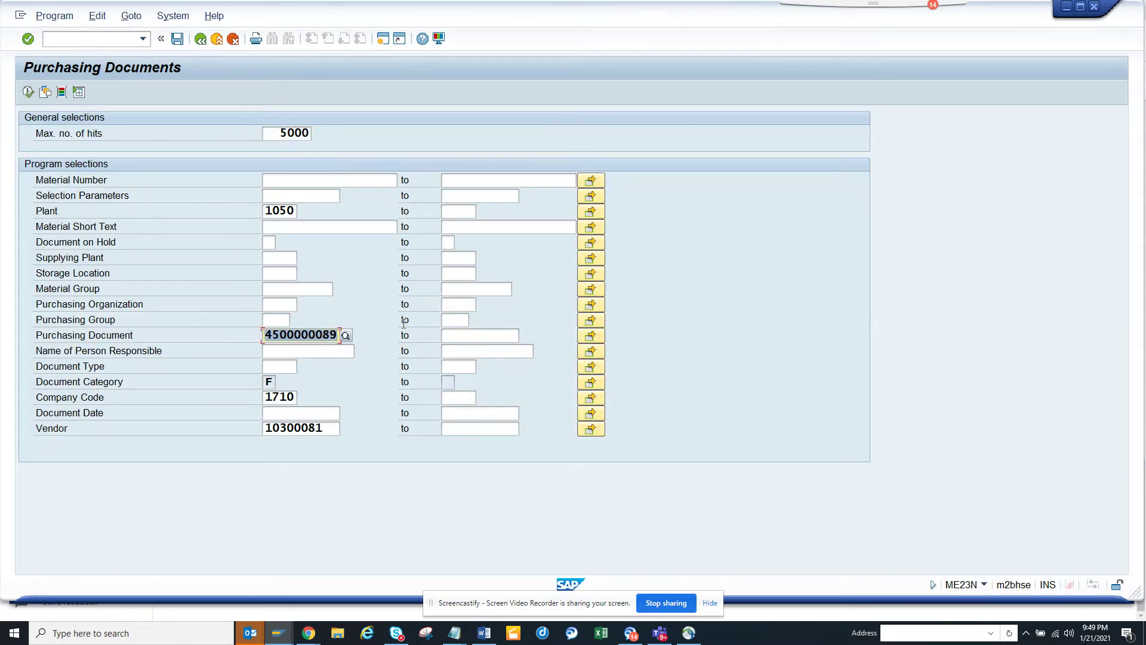
pyautogui.press('Delete')
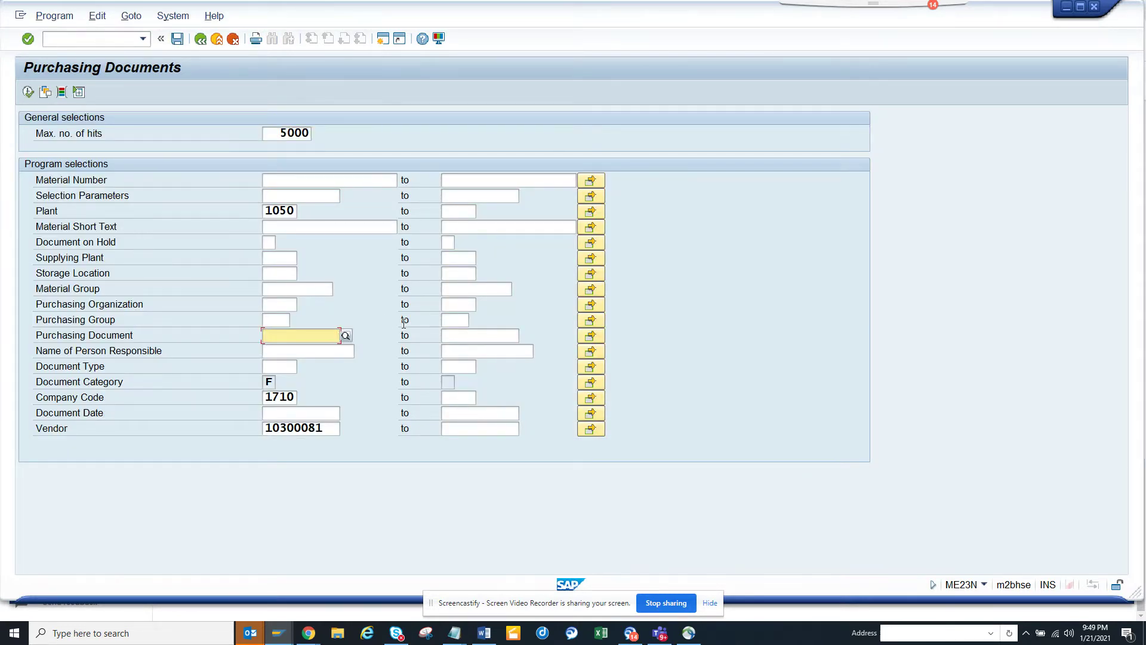
pyautogui.click(266, 212)
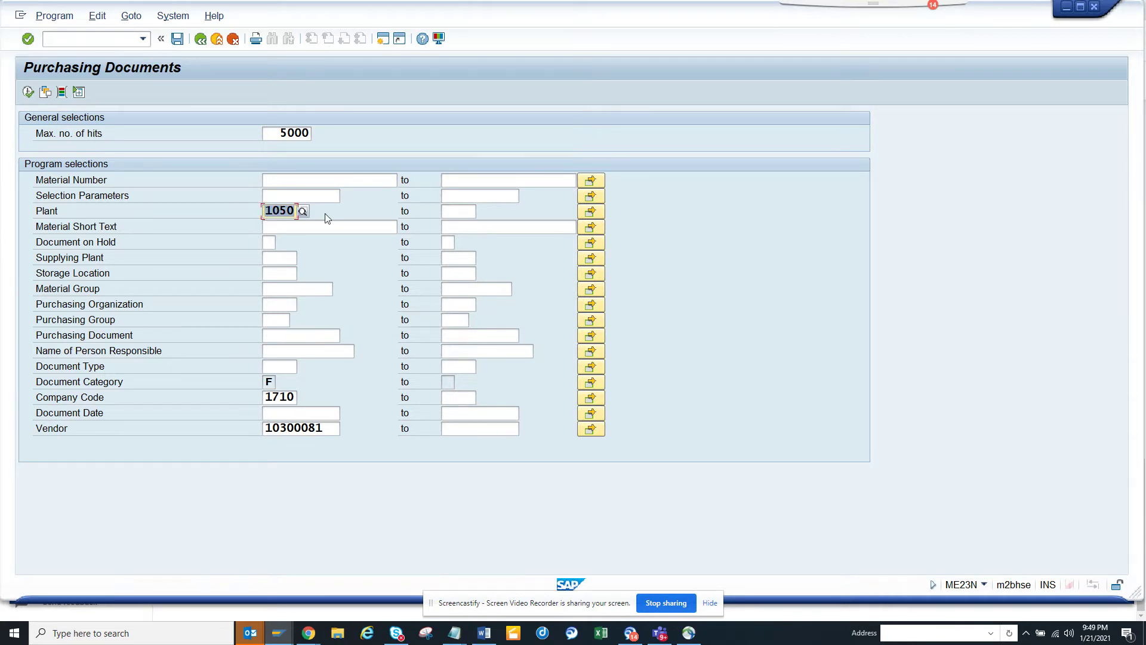
pyautogui.press('Delete')
pyautogui.click(331, 428)
pyautogui.moveTo(330, 428); pyautogui.dragTo(191, 414)
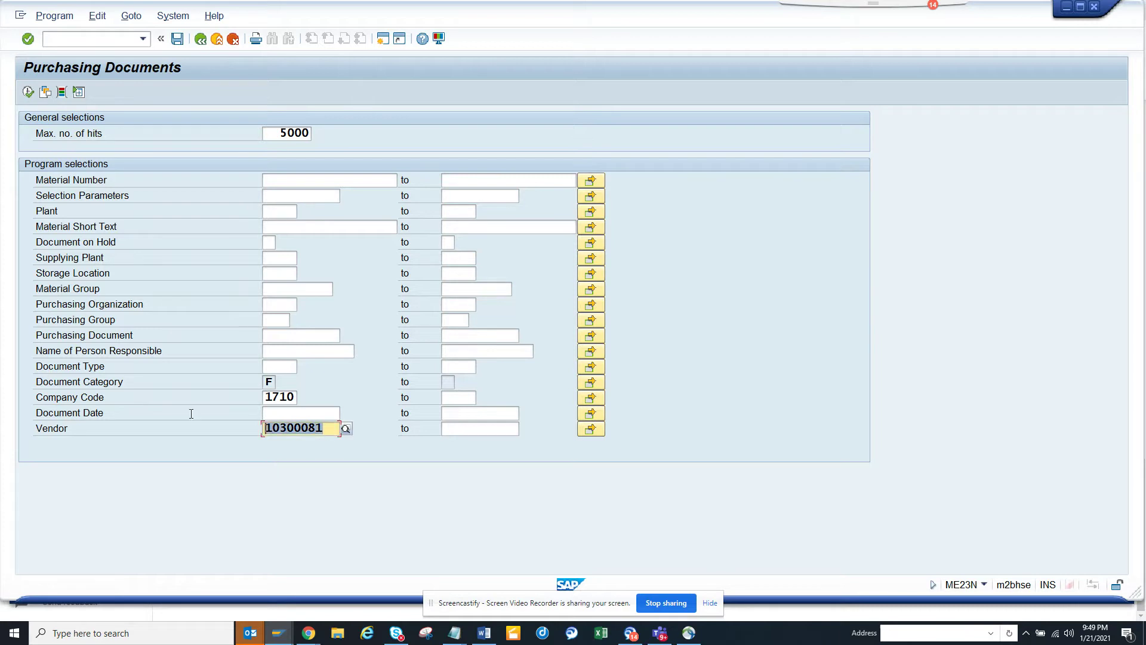
pyautogui.press('Delete')
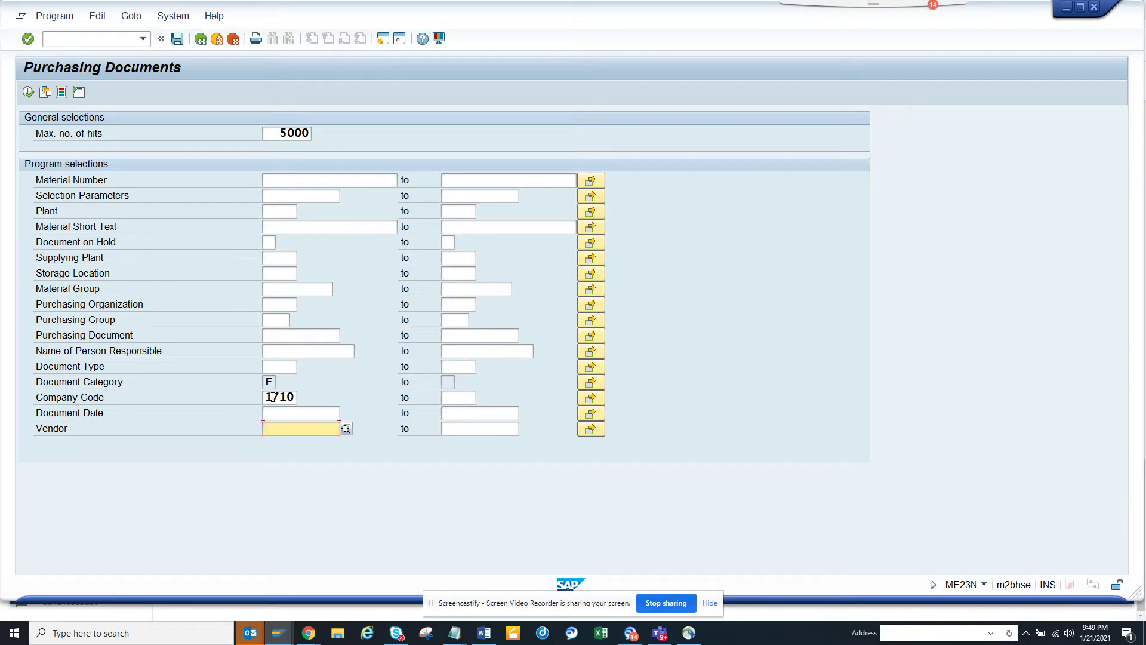
pyautogui.click(62, 92)
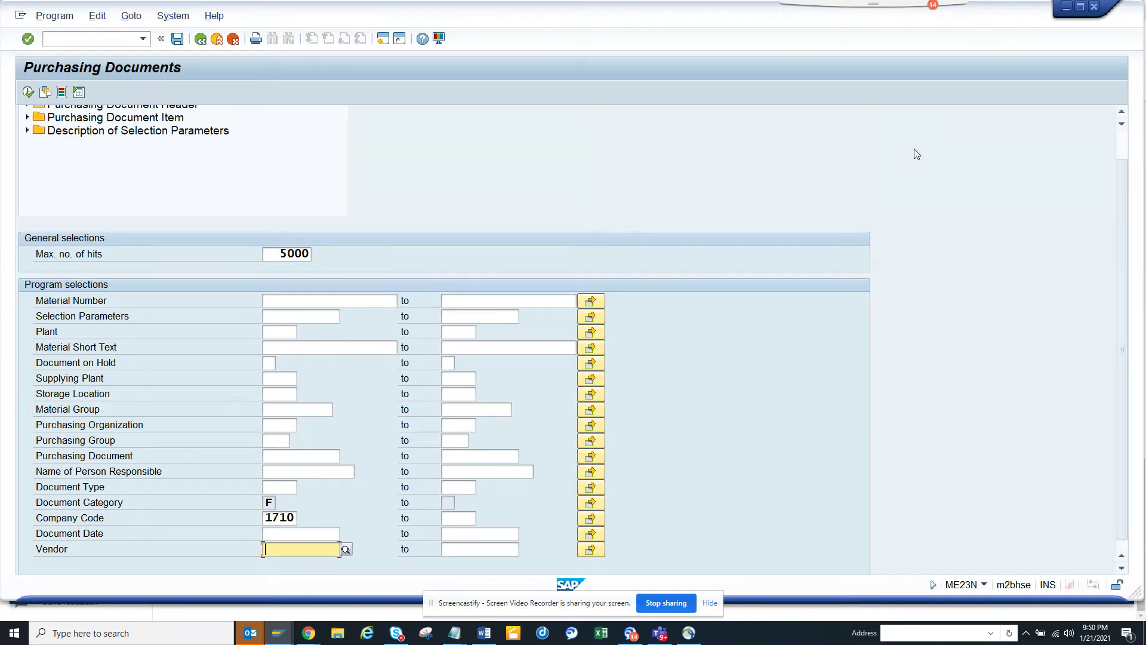
pyautogui.scroll(2, 1117, 219)
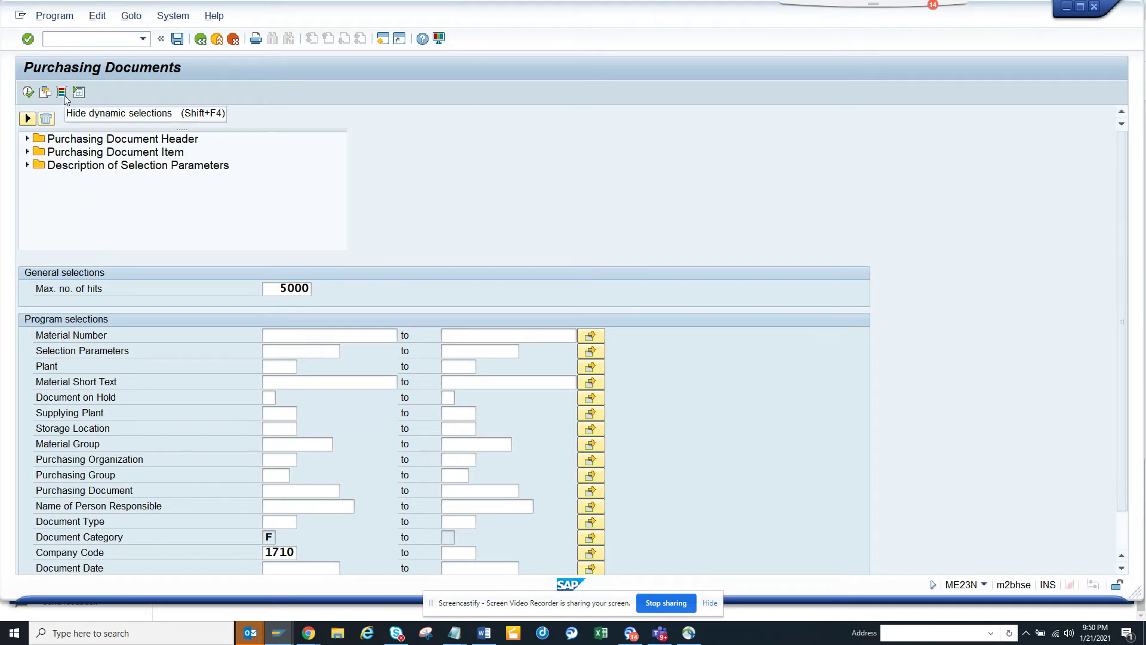
# Under Purchasing Document Header, add Purch. Doc. Category, Purchasing Doc. Type and Deletion indicator
pyautogui.click(25, 141)
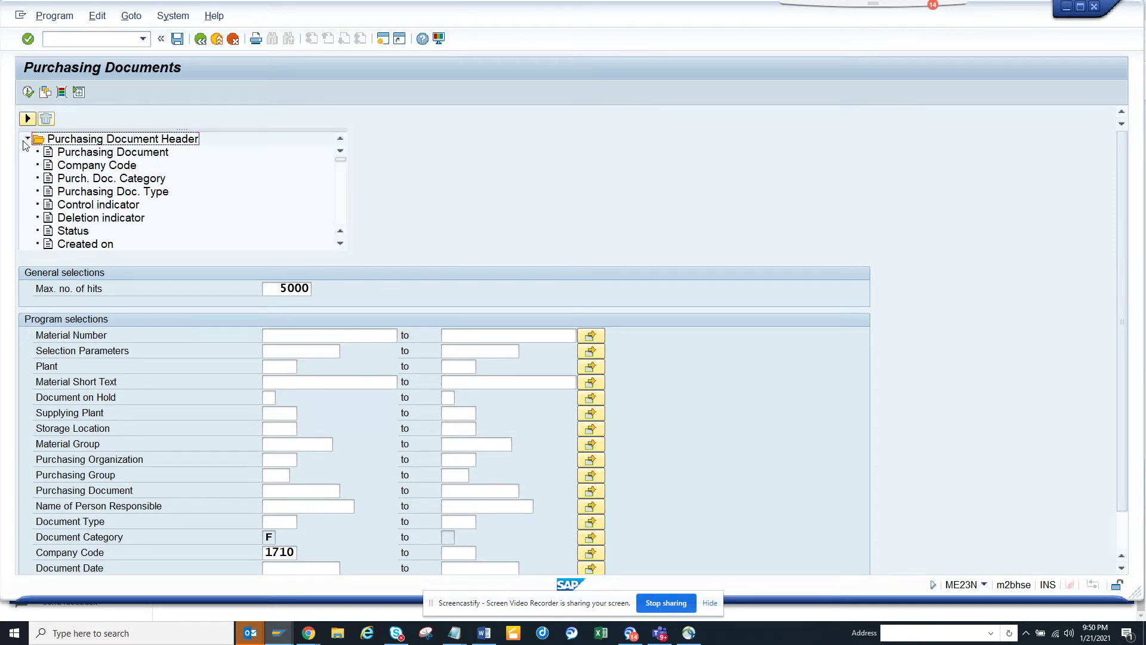
pyautogui.click(106, 182)
pyautogui.doubleClick(107, 182)
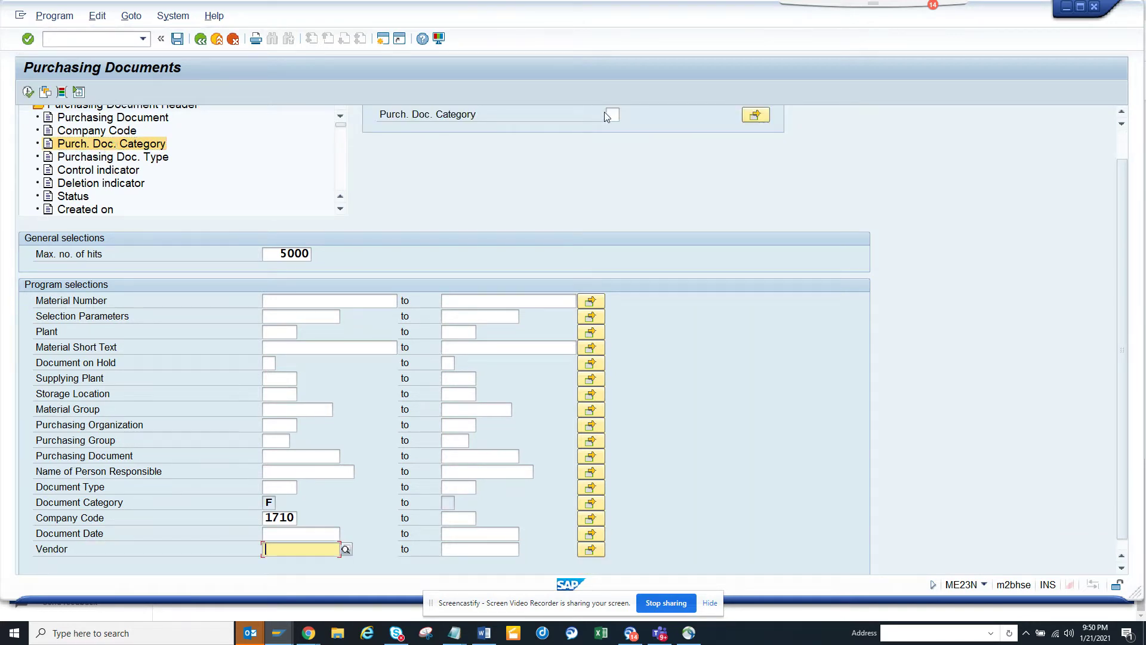
pyautogui.click(124, 162)
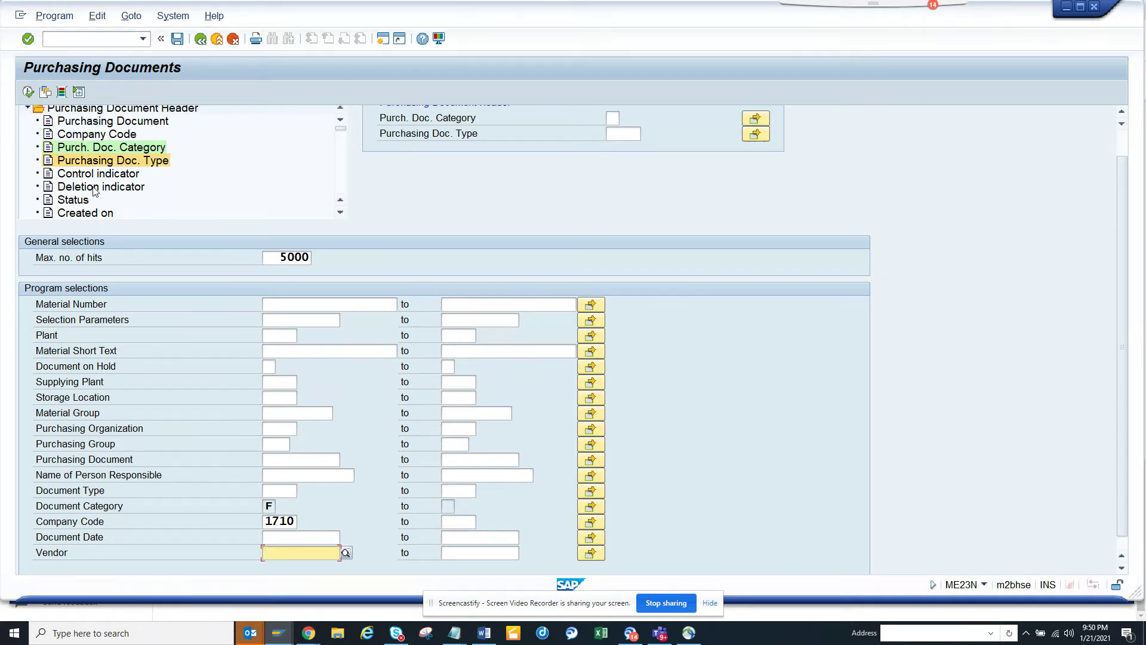
pyautogui.click(93, 189)
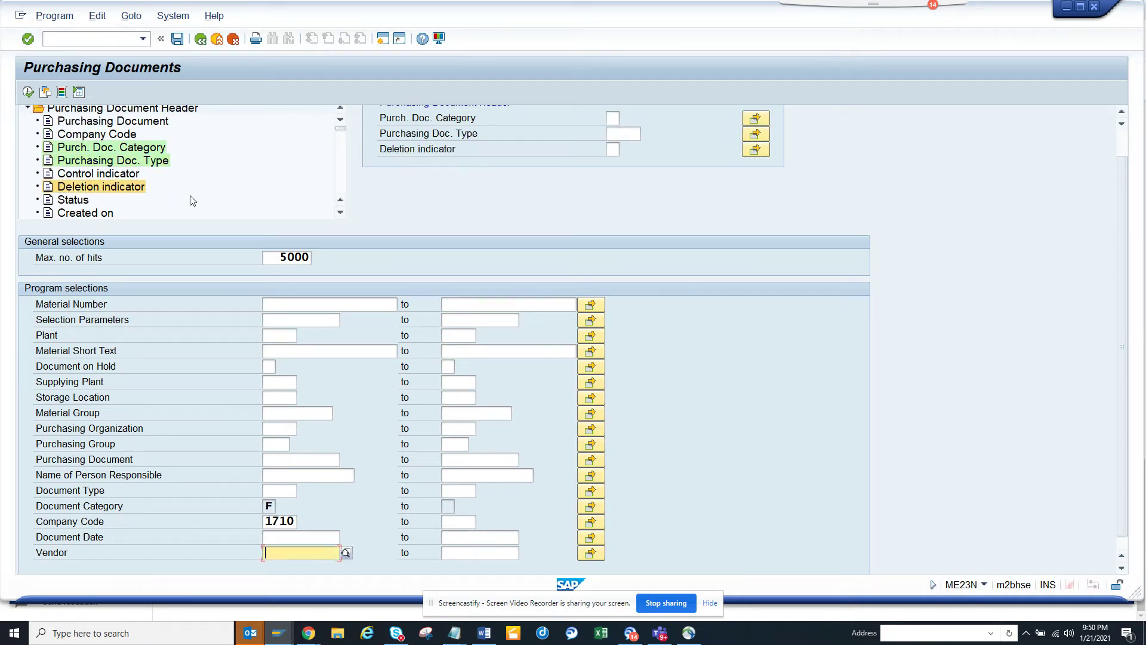
# Add the Created on and Created By header fields to the dynamic selections
pyautogui.click(340, 212)
pyautogui.click(340, 212)
pyautogui.click(340, 212)
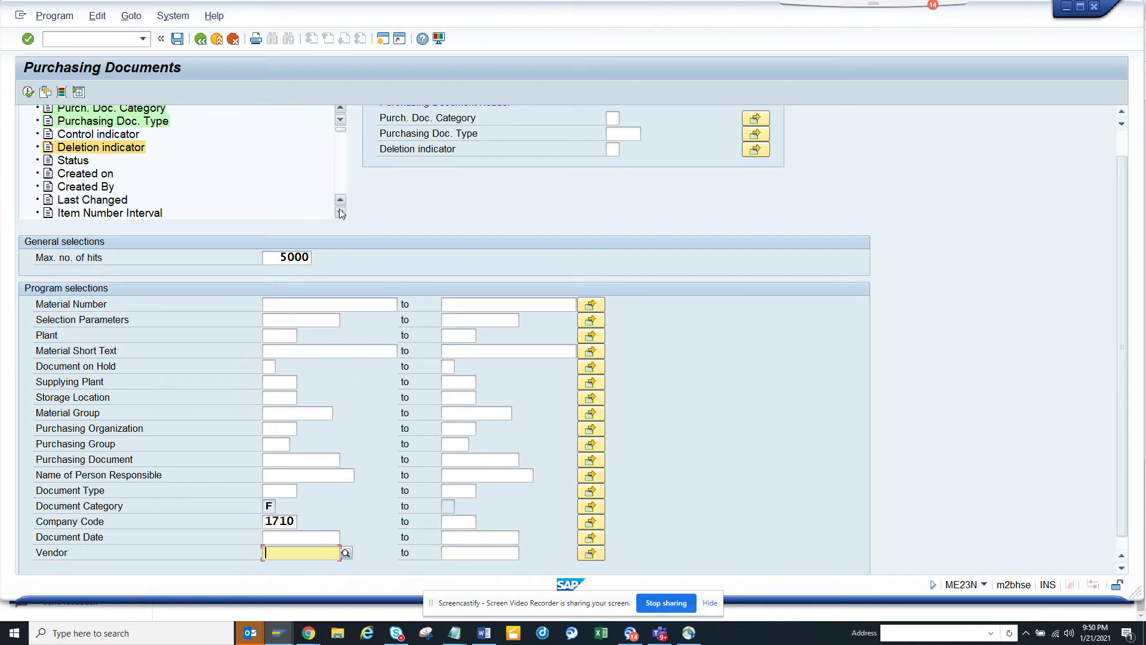
pyautogui.doubleClick(105, 179)
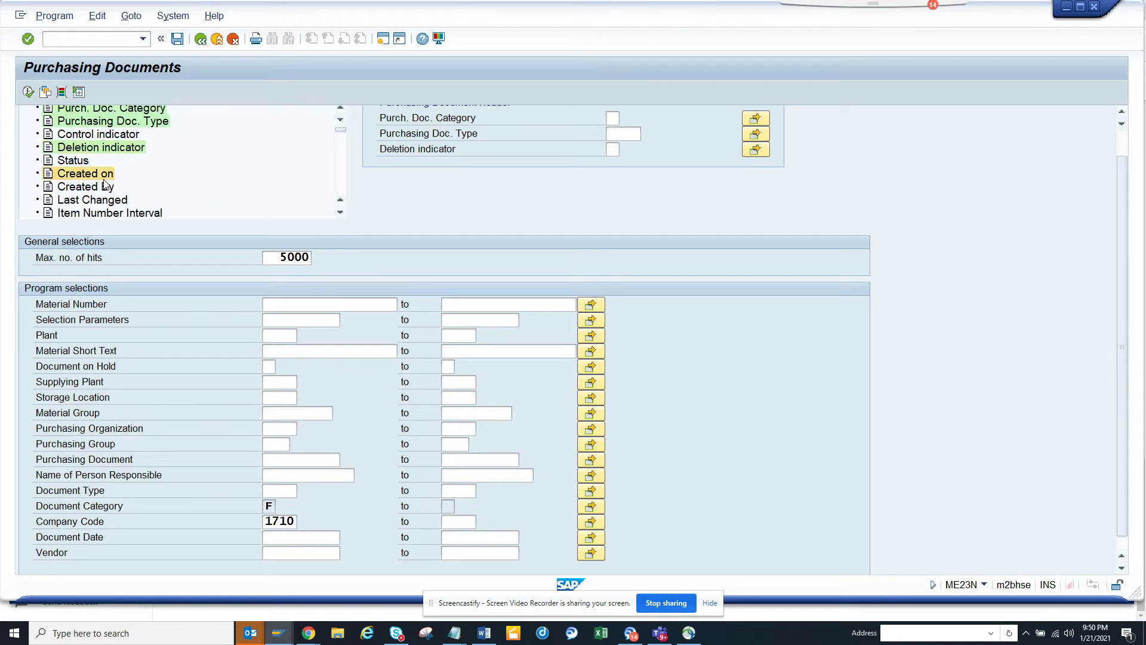
pyautogui.doubleClick(96, 187)
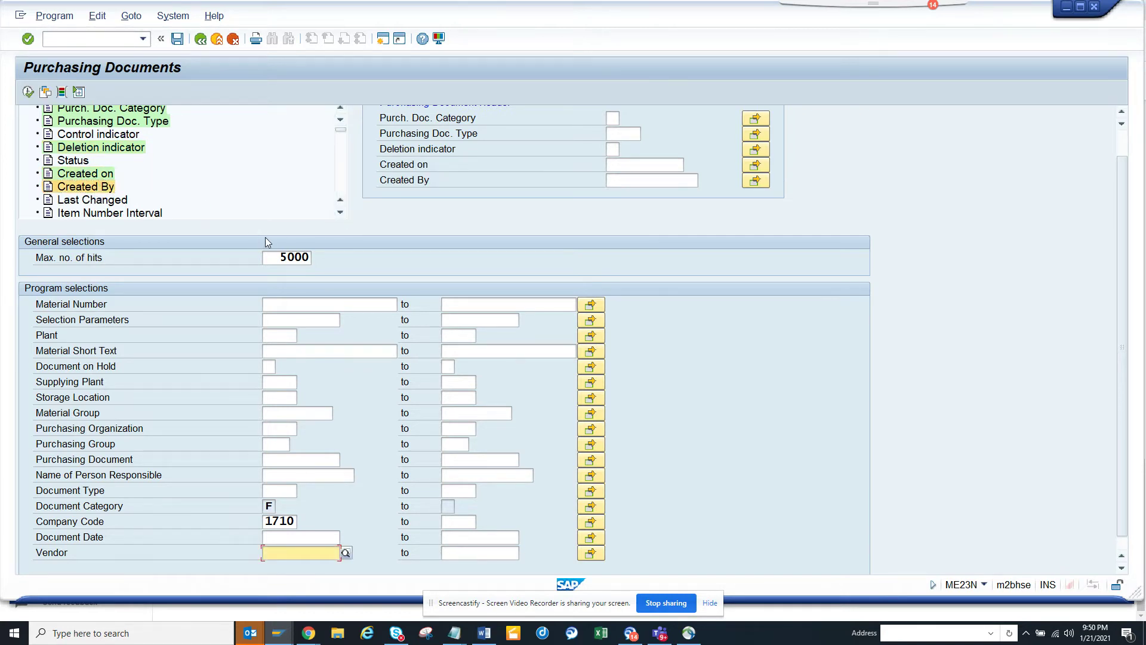
pyautogui.click(341, 213)
pyautogui.click(341, 212)
pyautogui.click(341, 212)
pyautogui.click(341, 212)
pyautogui.click(341, 213)
pyautogui.click(341, 212)
pyautogui.click(341, 213)
pyautogui.click(341, 212)
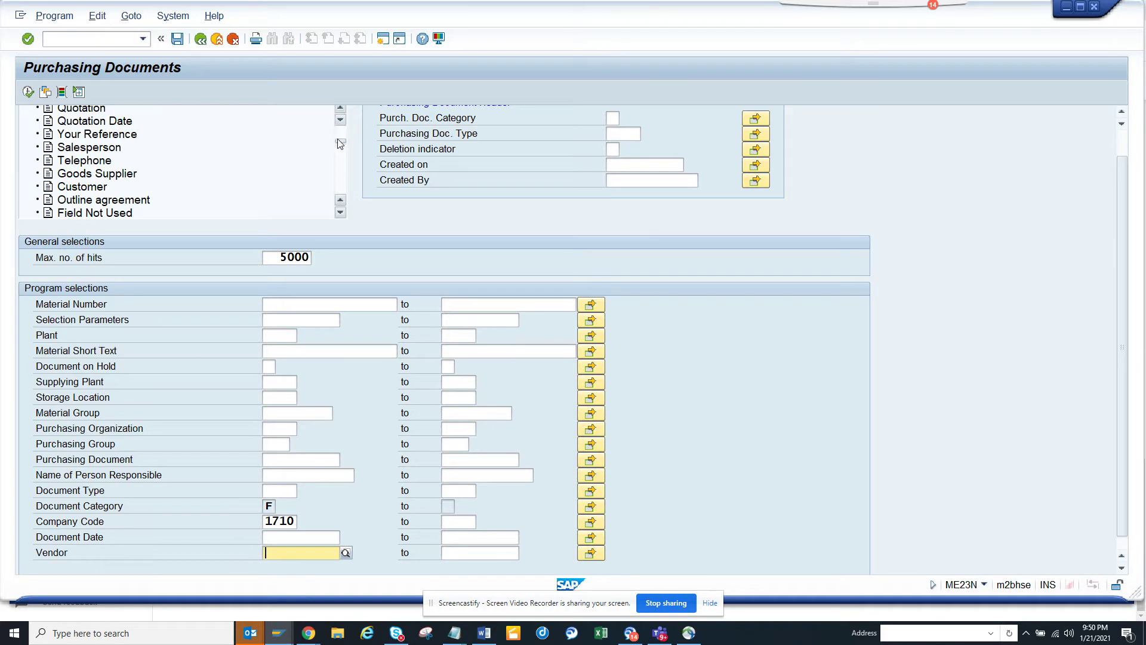
pyautogui.moveTo(340, 143); pyautogui.dragTo(345, 111)
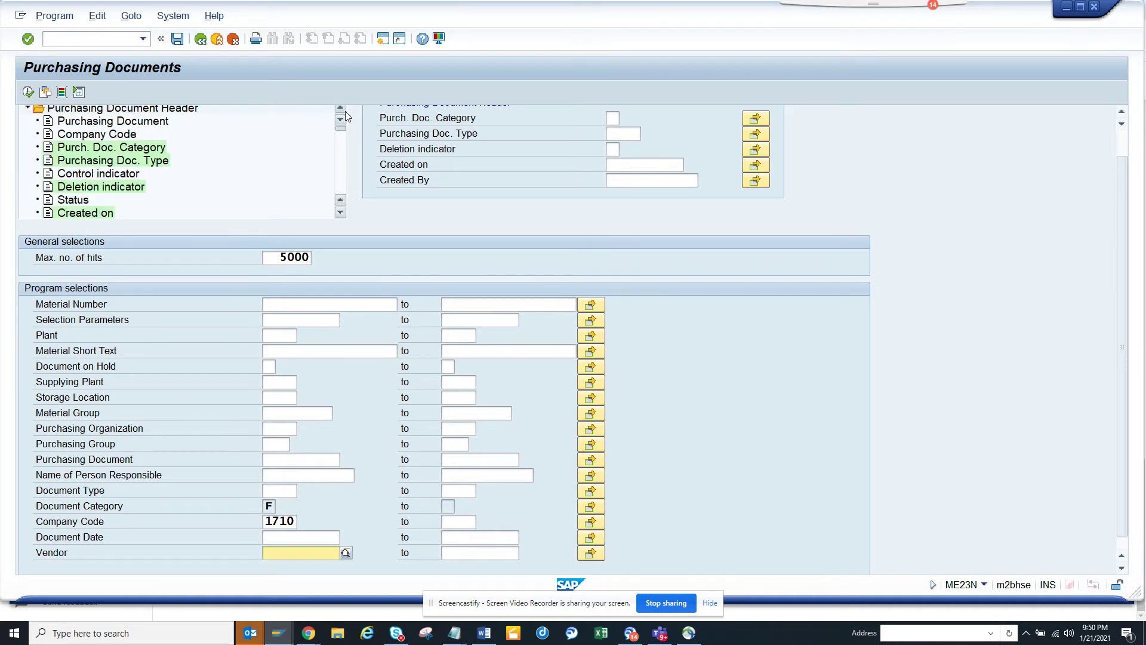
# Add the Purchasing Document Item Deletion indicator as a dynamic selection field
pyautogui.click(28, 109)
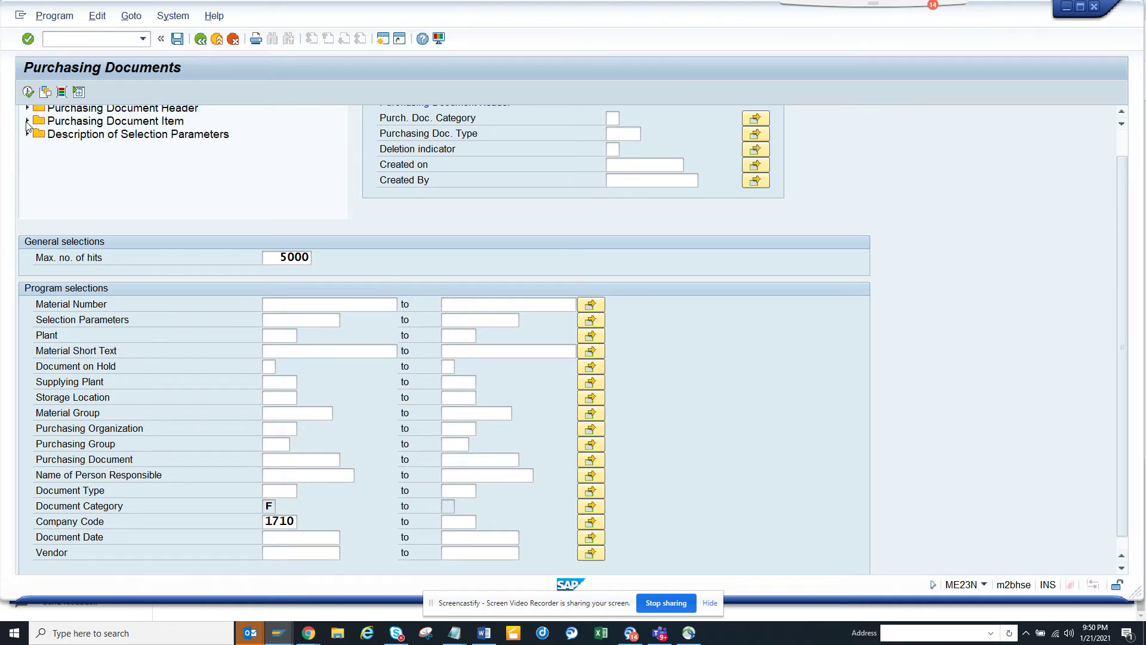
pyautogui.click(27, 122)
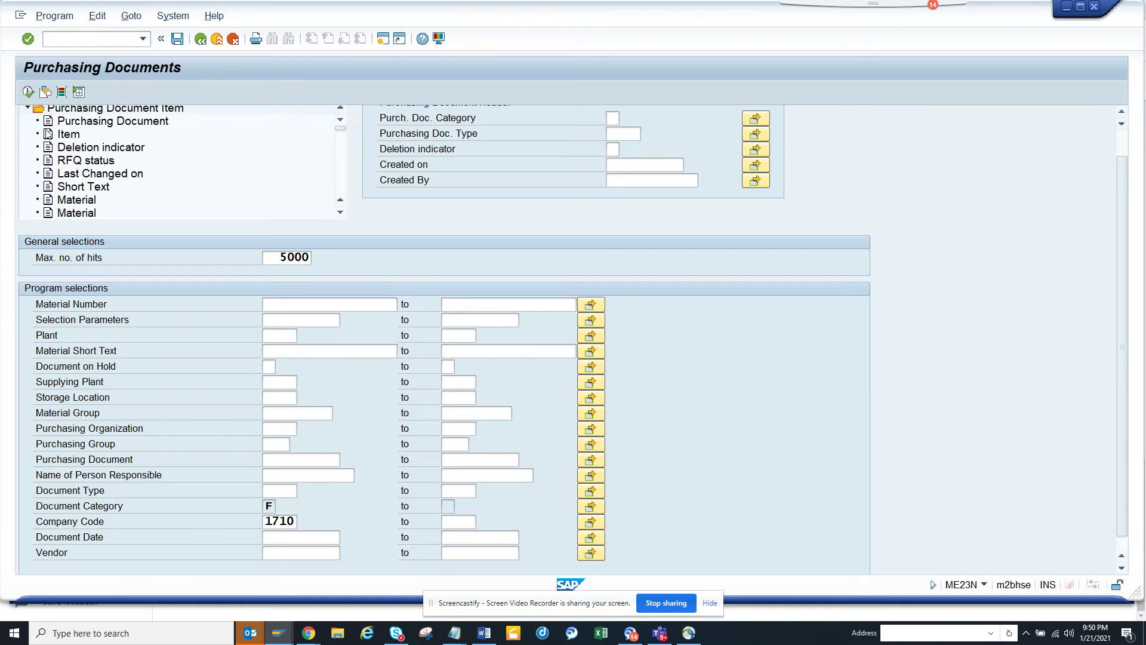
pyautogui.doubleClick(98, 149)
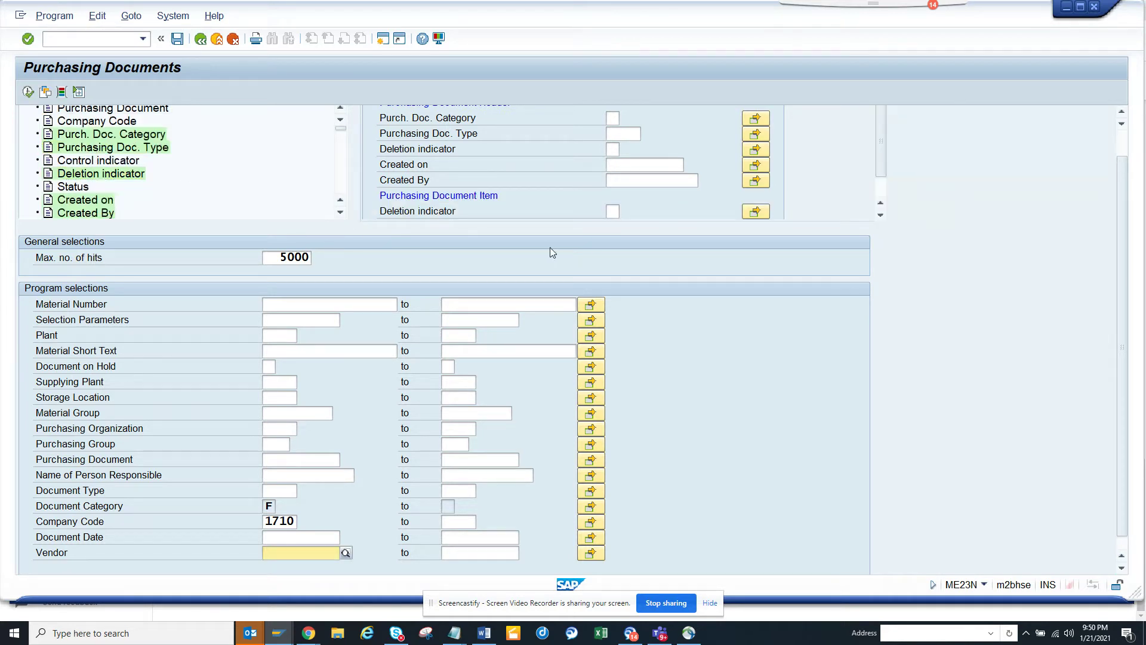
pyautogui.moveTo(342, 128); pyautogui.dragTo(342, 191)
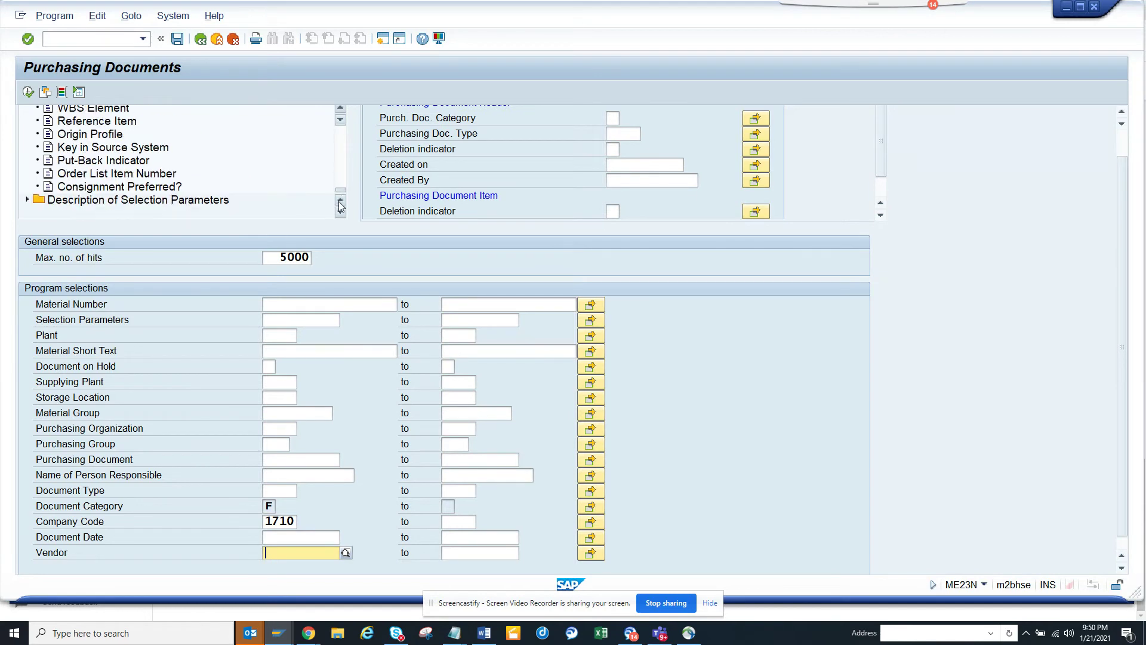
# Expand the selection parameter descriptions and place the cursor in the Created on field
pyautogui.click(28, 199)
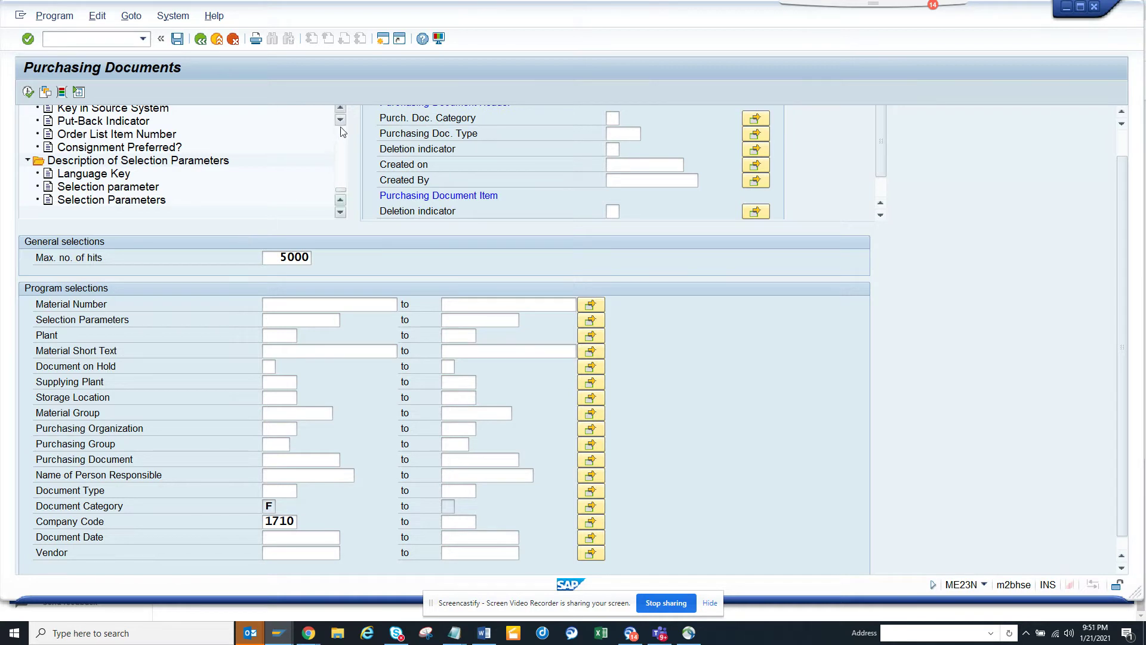
pyautogui.click(342, 109)
pyautogui.click(342, 109)
pyautogui.click(342, 109)
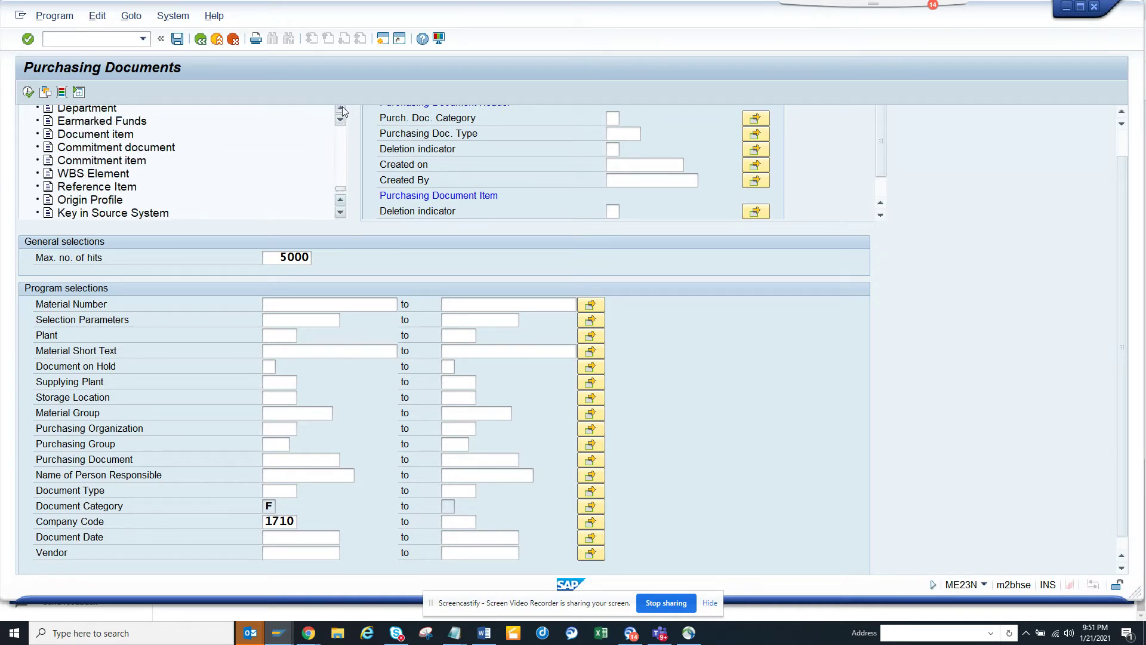
pyautogui.click(615, 211)
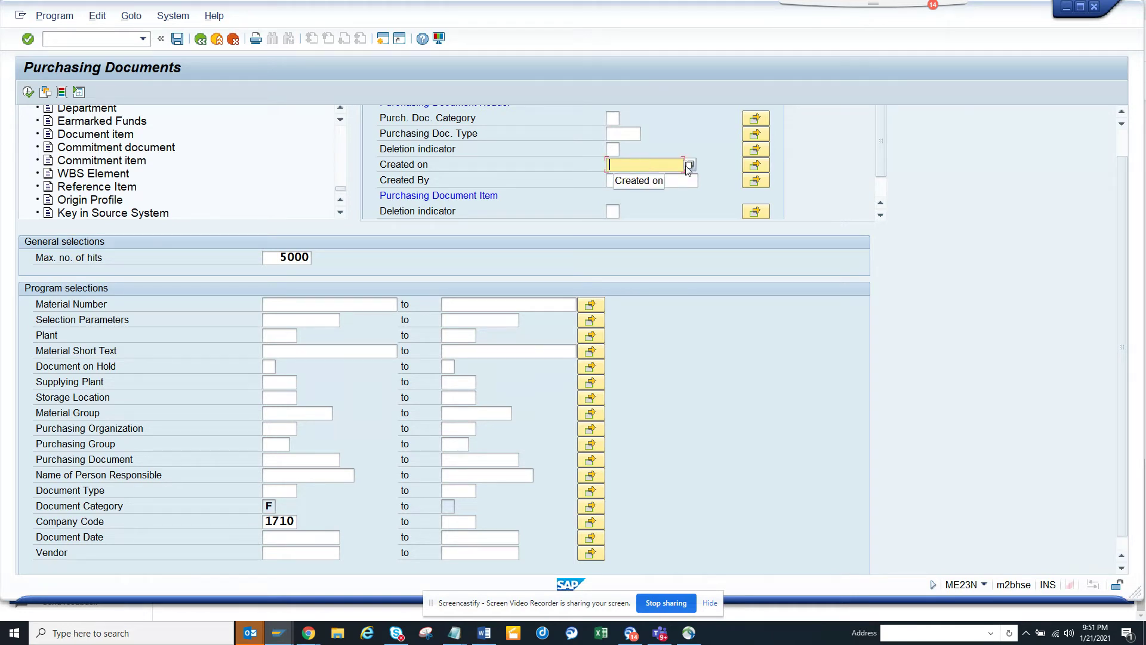
# Set Created on to 31.12.2020 plus the range 01.01.2021–21.01.2021 using the calendar
pyautogui.click(693, 166)
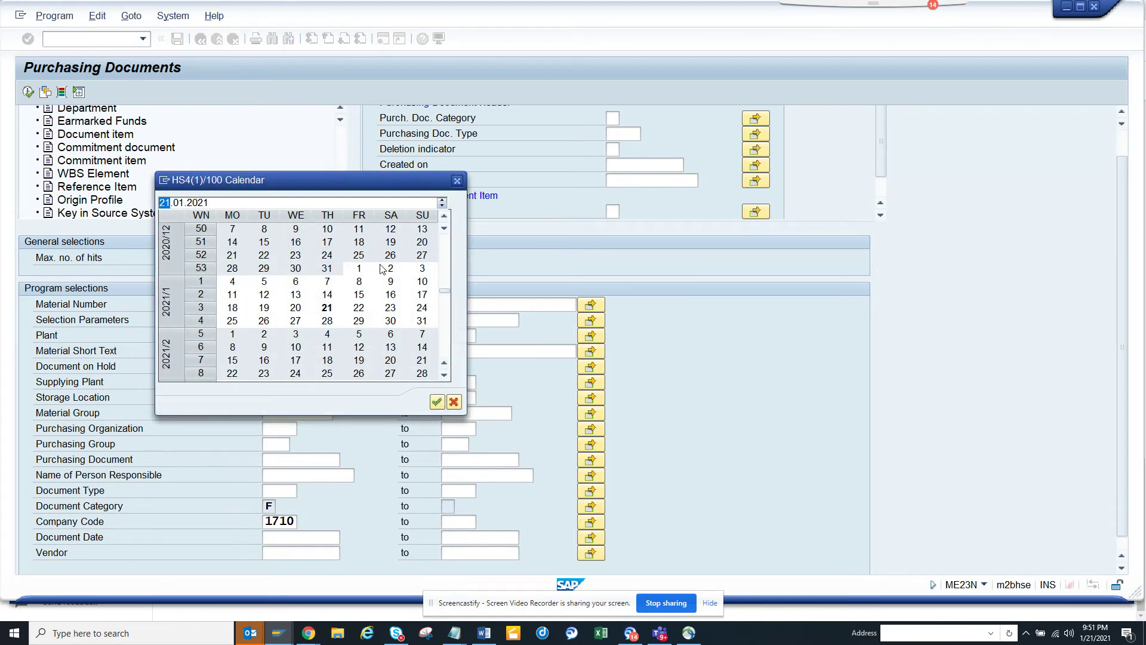
pyautogui.doubleClick(327, 268)
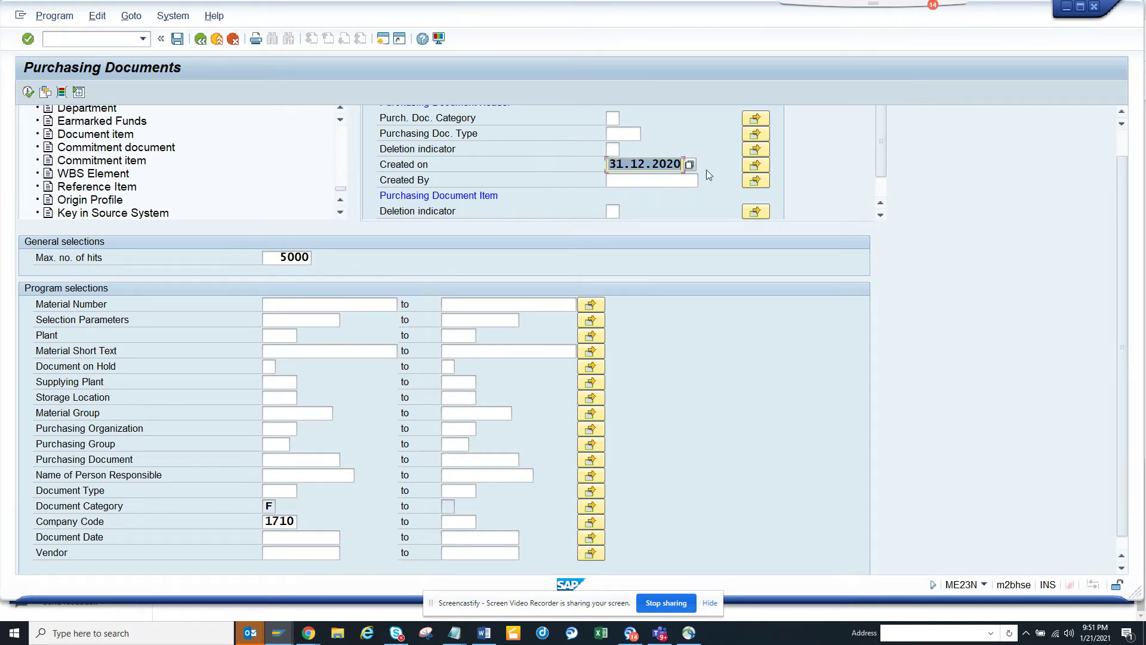
pyautogui.click(756, 165)
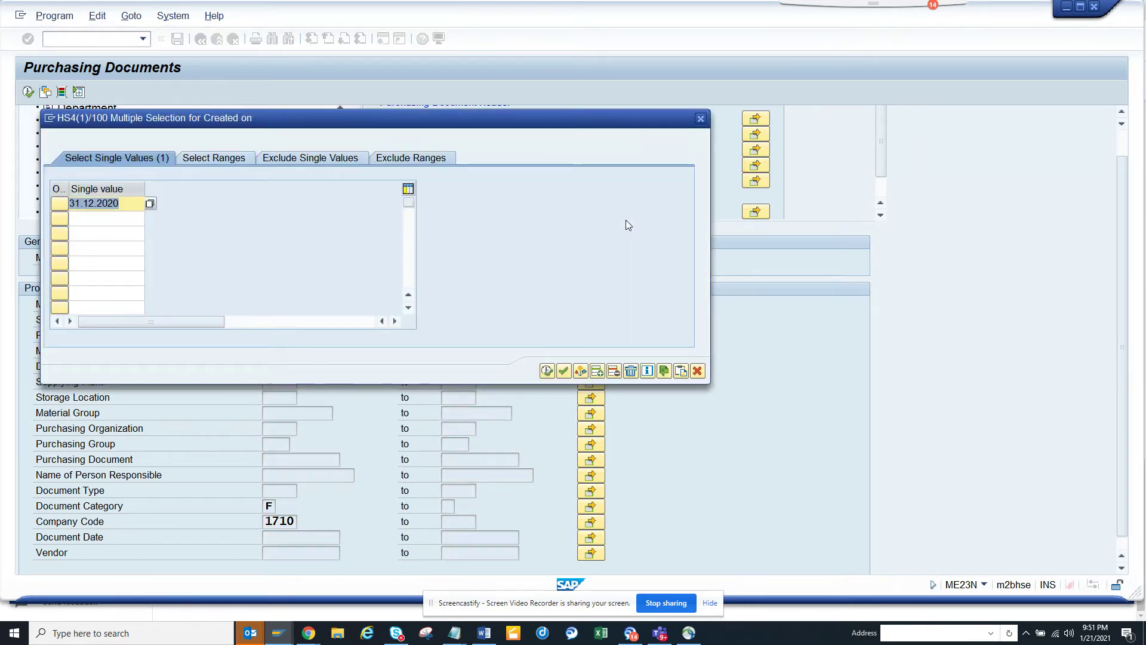
pyautogui.click(221, 157)
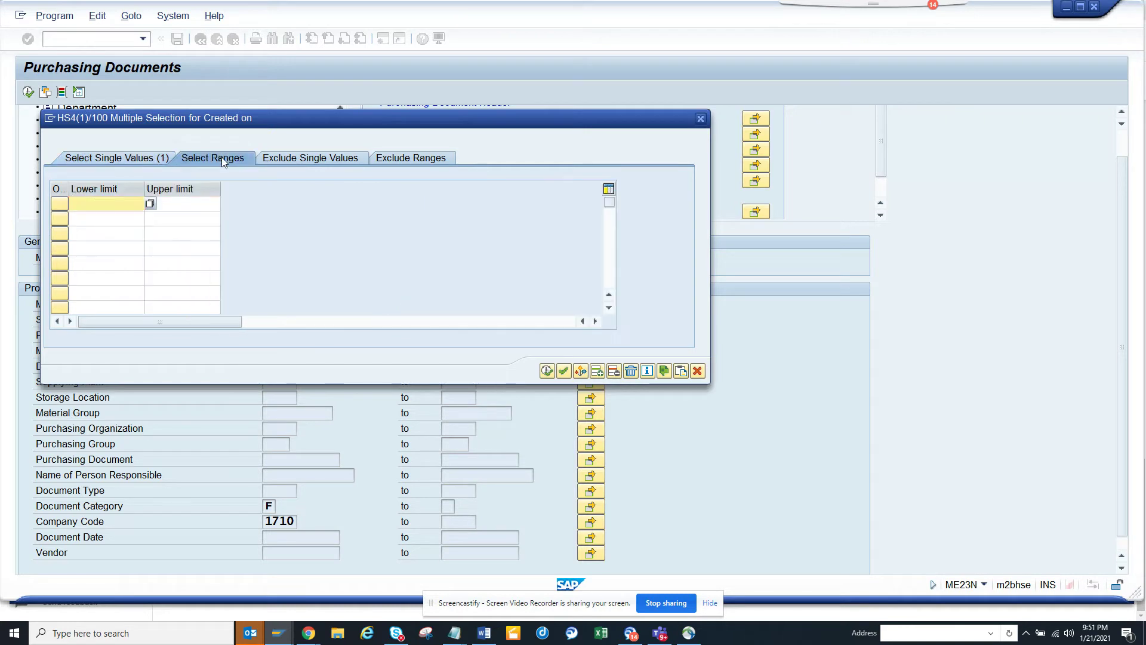
pyautogui.click(149, 203)
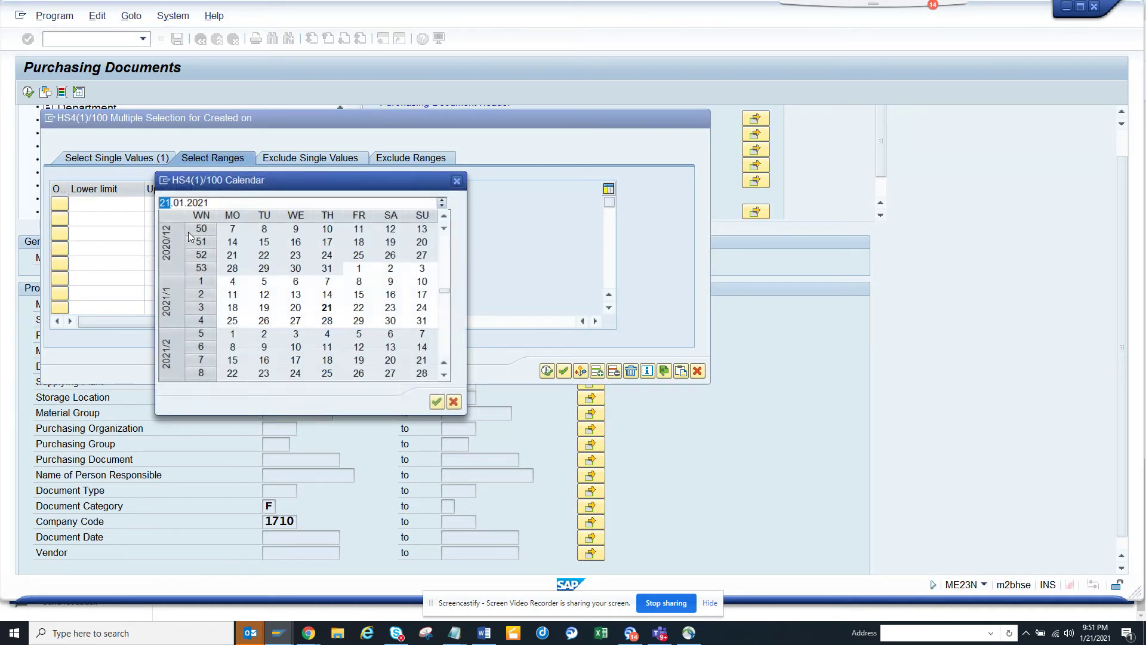
pyautogui.doubleClick(358, 268)
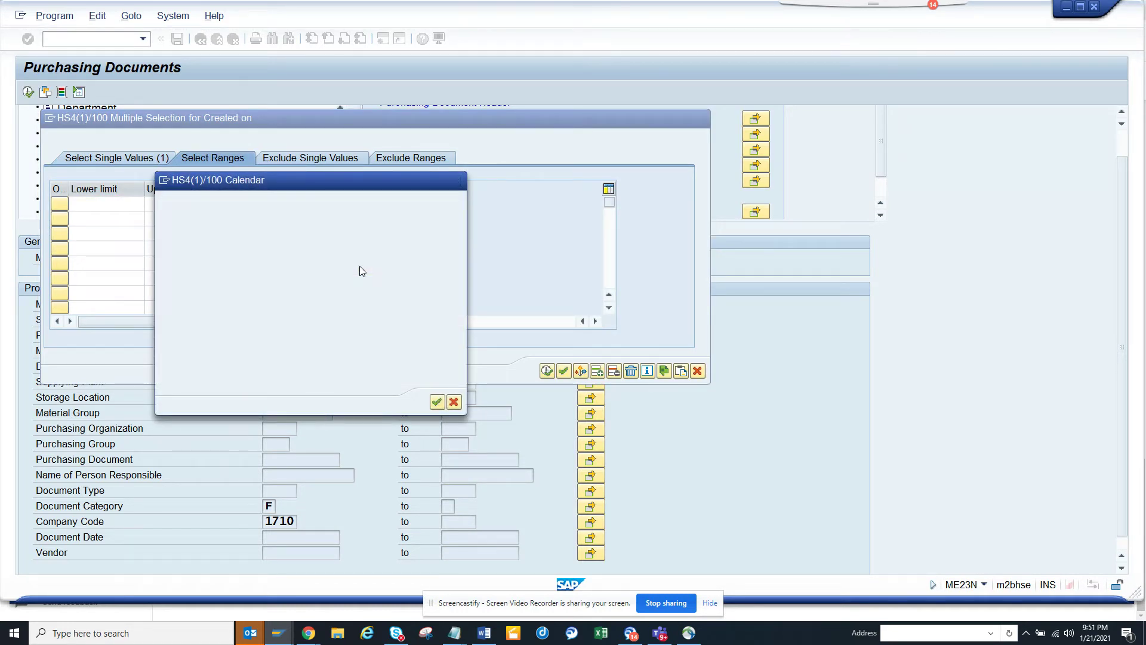
pyautogui.click(182, 204)
pyautogui.click(221, 204)
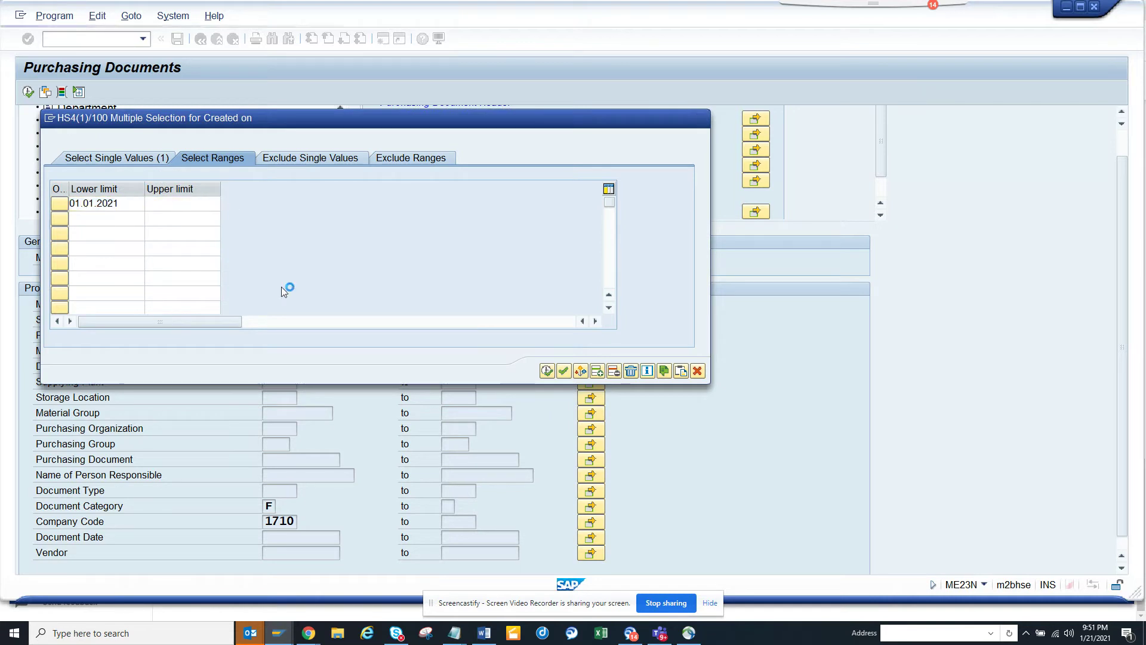
pyautogui.doubleClick(328, 309)
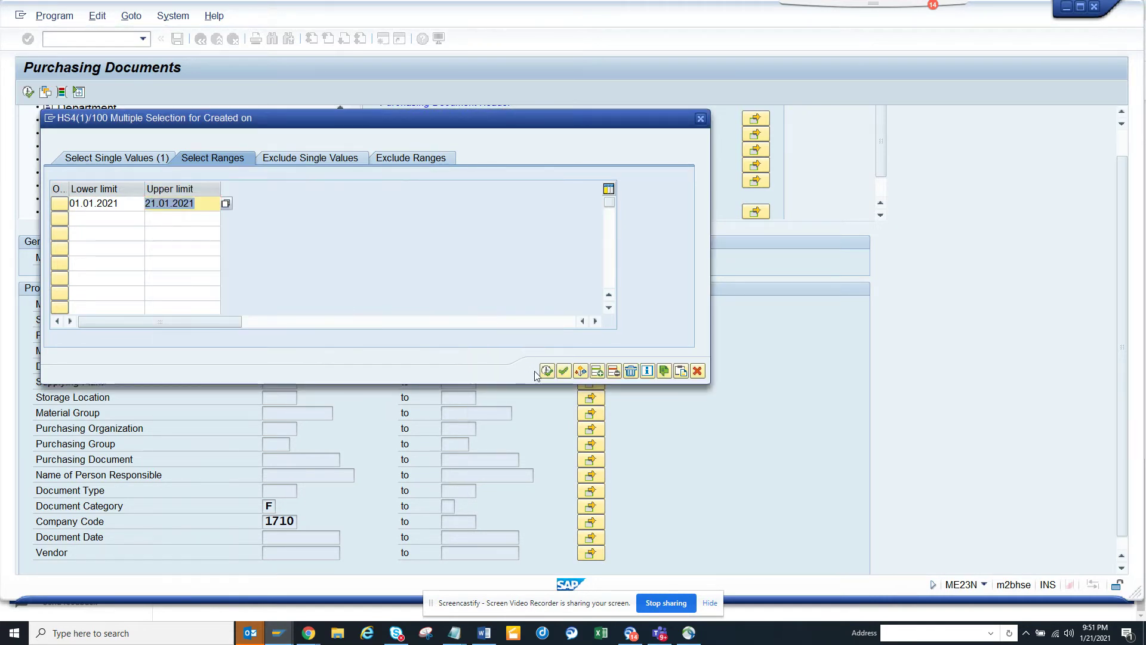
pyautogui.click(547, 373)
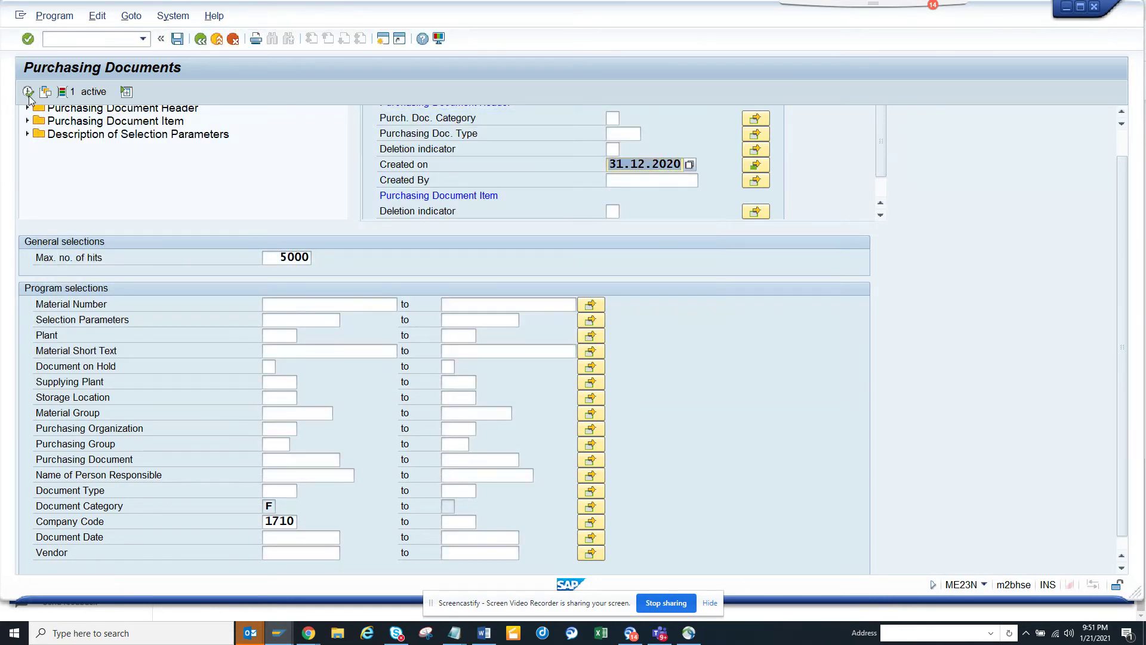
# Clear Company Code 1710, run the search (no data found), and reopen the Purchase orders selection
pyautogui.click(267, 521)
pyautogui.press('Delete')
pyautogui.press('Delete')
pyautogui.press('Delete')
pyautogui.press('Delete')
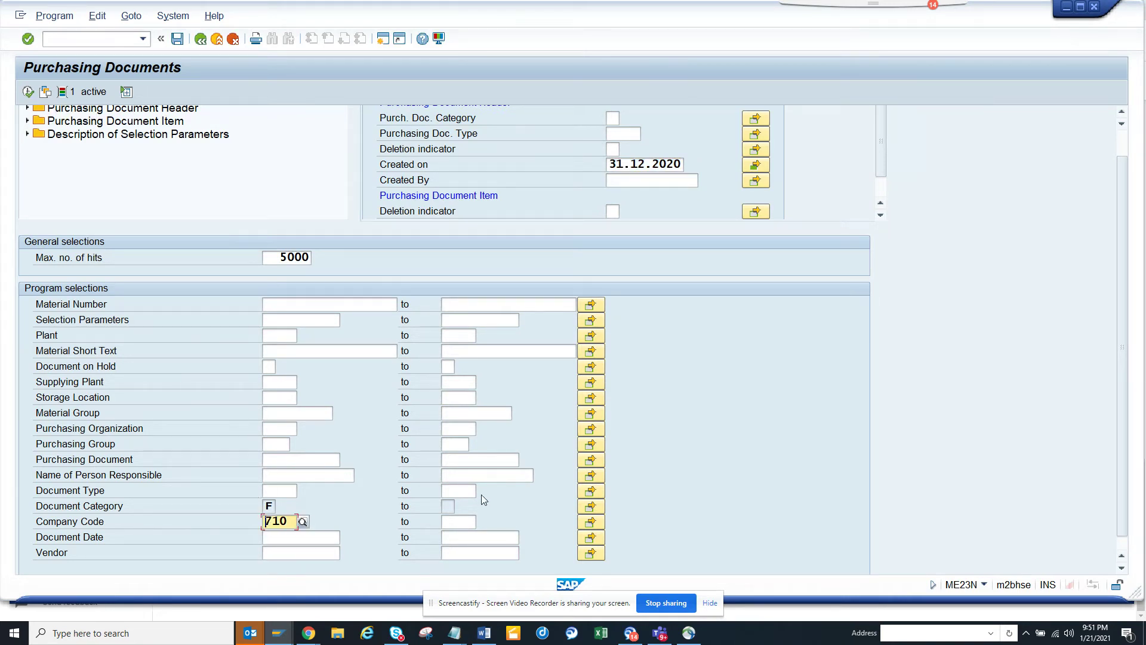
pyautogui.click(31, 91)
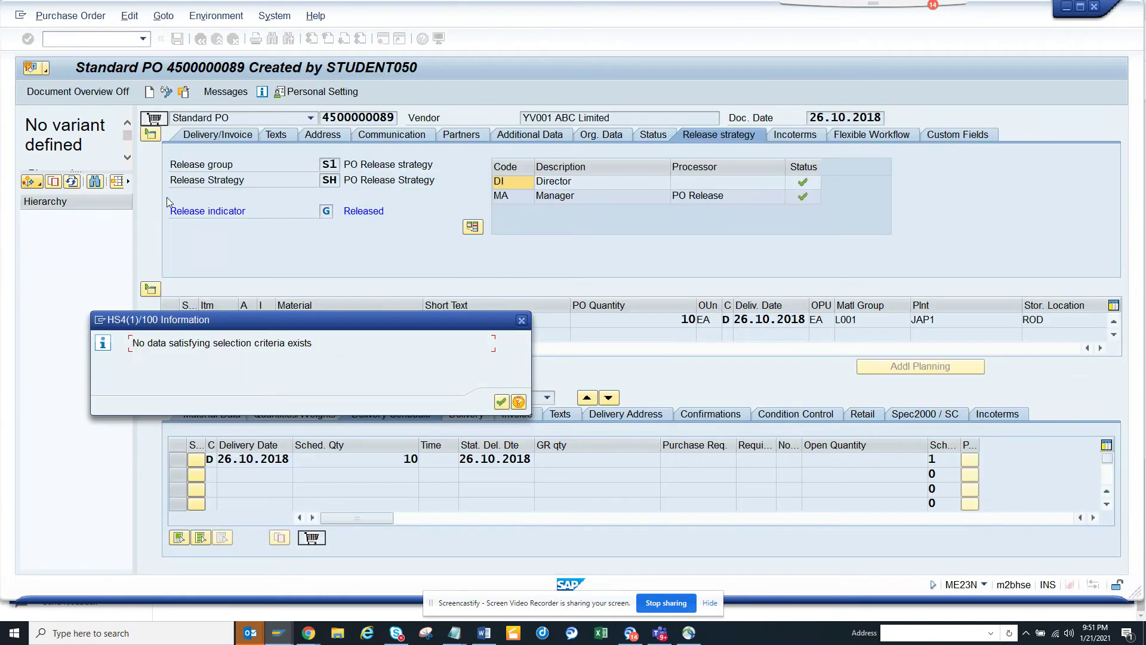
pyautogui.click(501, 402)
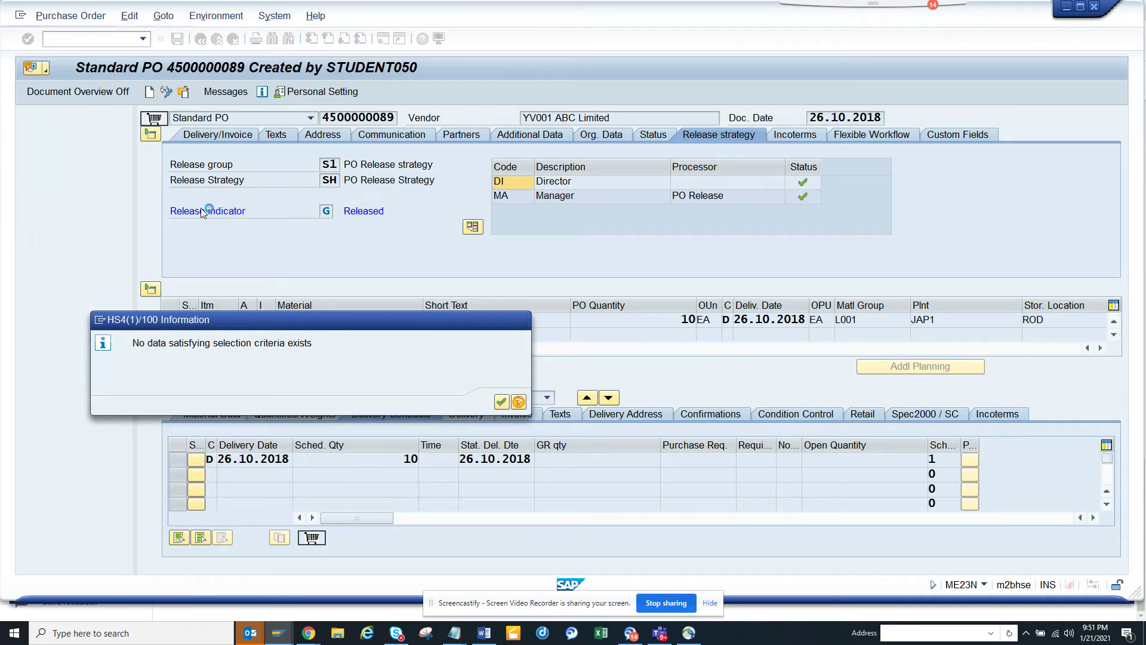
pyautogui.click(31, 181)
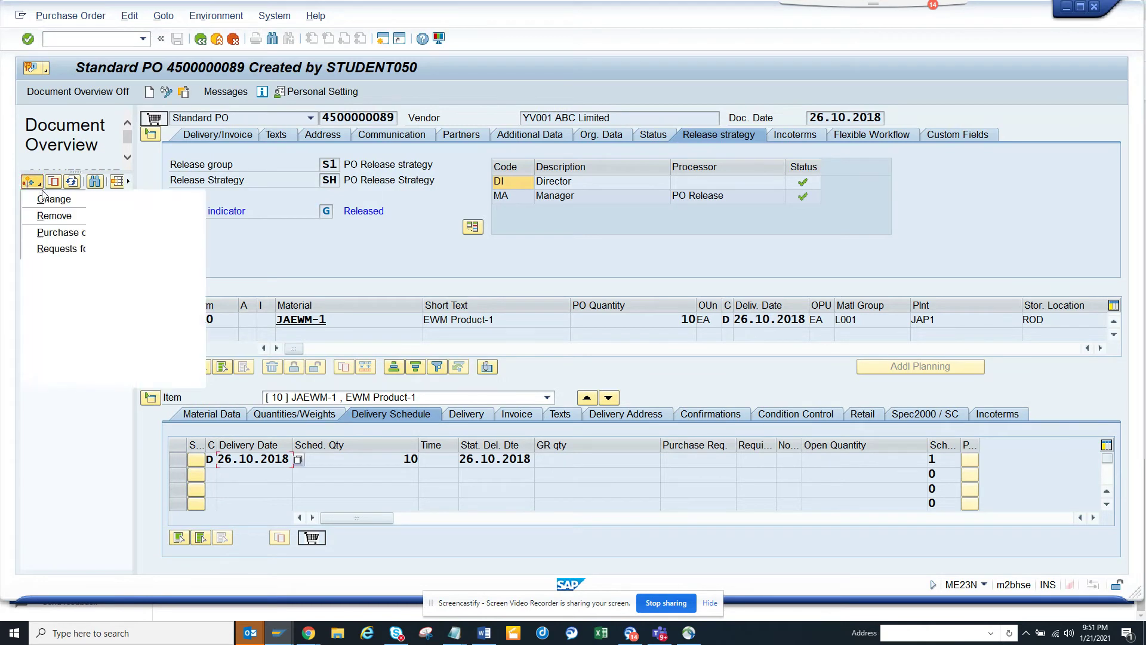
pyautogui.click(66, 232)
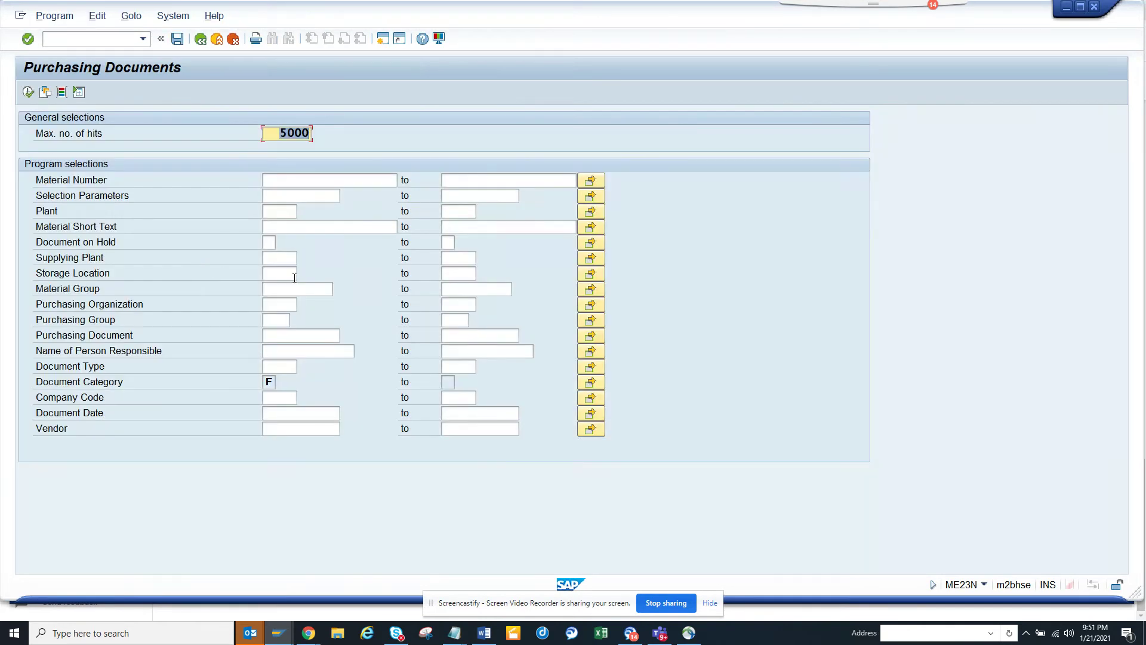
# Show the dynamic selections tree and expand the Purchasing Document Header fields
pyautogui.click(60, 92)
pyautogui.click(28, 138)
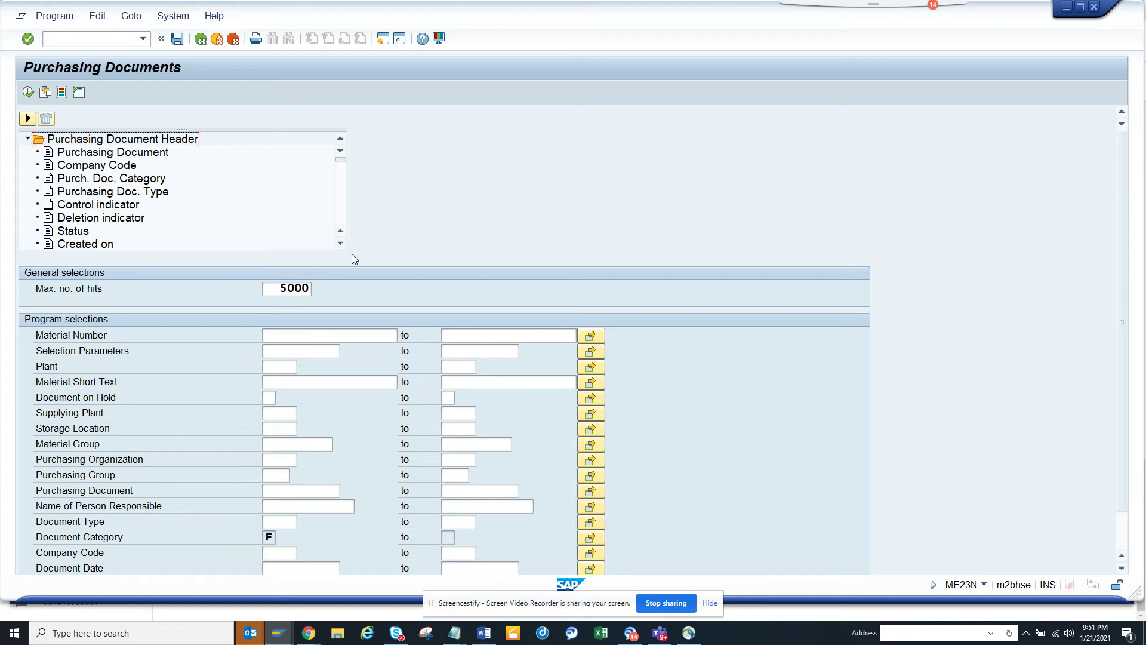
pyautogui.click(340, 243)
pyautogui.click(341, 244)
pyautogui.click(341, 244)
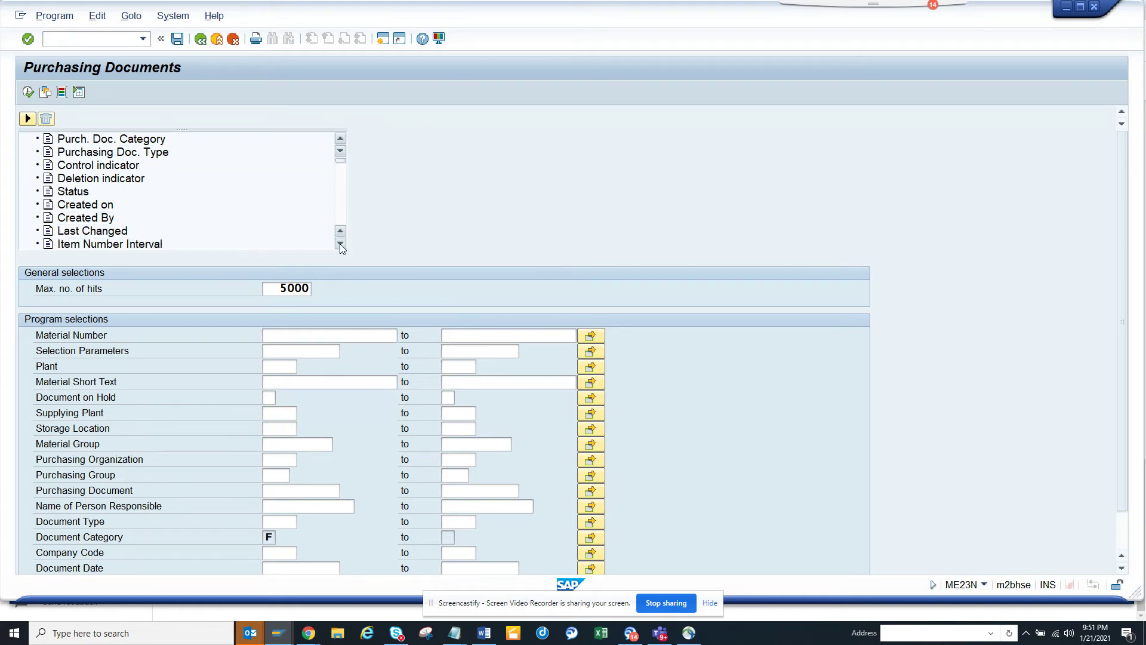
pyautogui.click(341, 243)
pyautogui.click(340, 244)
pyautogui.click(341, 243)
pyautogui.click(340, 244)
pyautogui.click(340, 244)
pyautogui.click(341, 243)
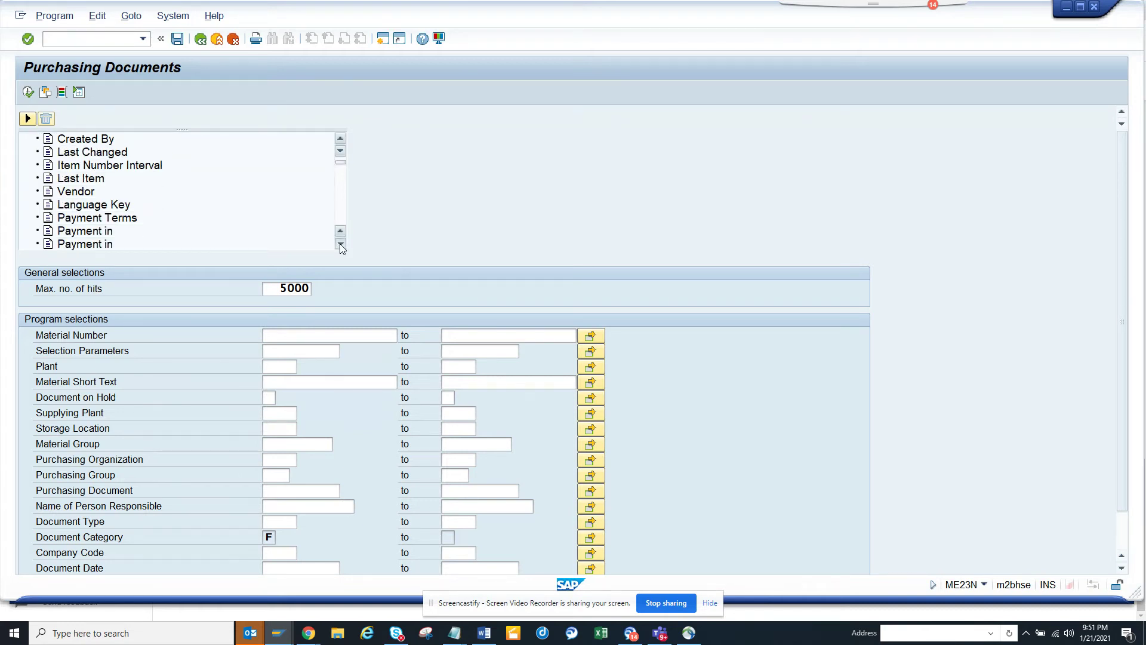
pyautogui.click(340, 244)
pyautogui.click(341, 244)
pyautogui.click(340, 243)
pyautogui.click(340, 243)
pyautogui.click(340, 244)
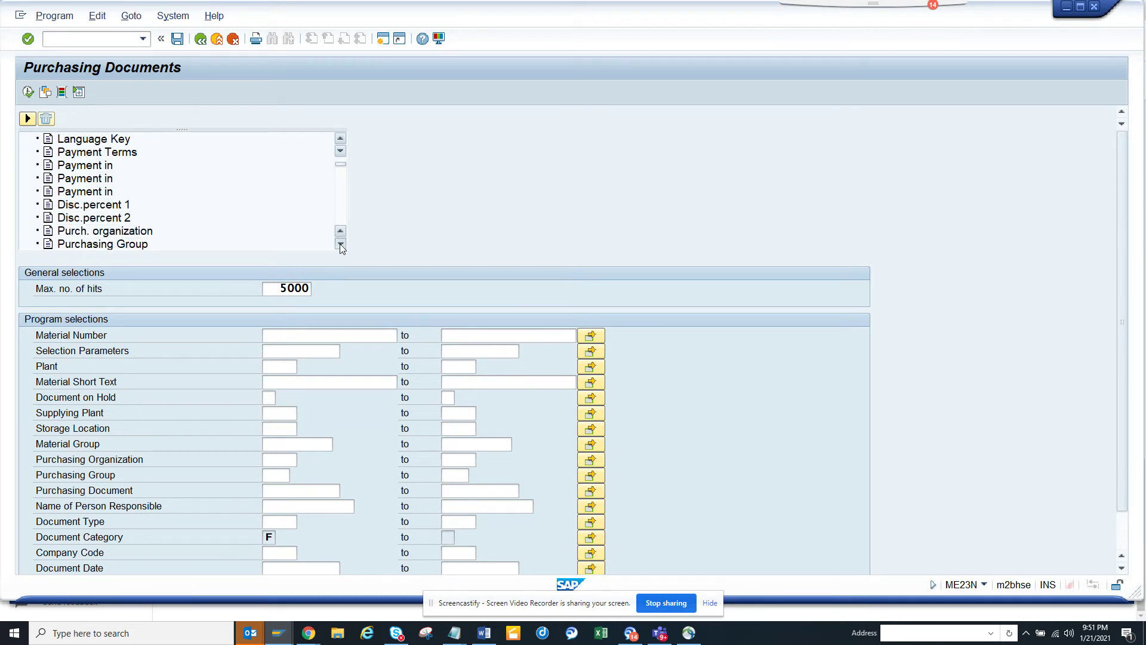
pyautogui.click(341, 243)
pyautogui.click(341, 244)
pyautogui.click(340, 243)
pyautogui.click(341, 244)
# Add the Created on header field to the dynamic selections
pyautogui.click(342, 137)
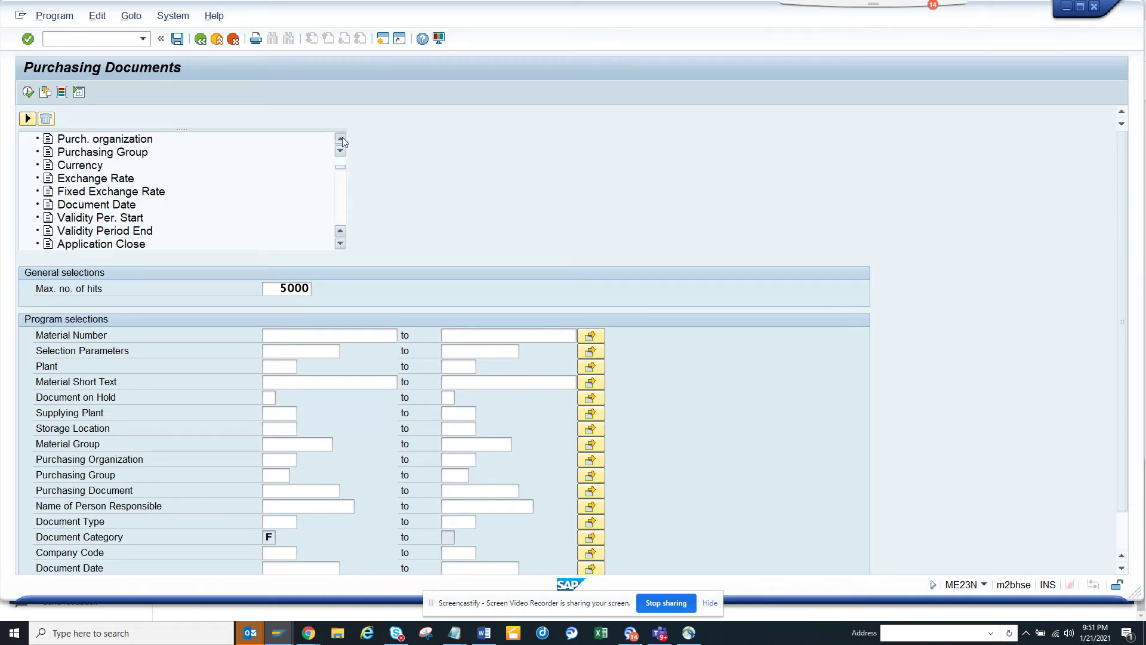
pyautogui.click(342, 138)
pyautogui.click(342, 138)
pyautogui.click(342, 138)
pyautogui.click(342, 138)
pyautogui.click(342, 138)
pyautogui.click(342, 138)
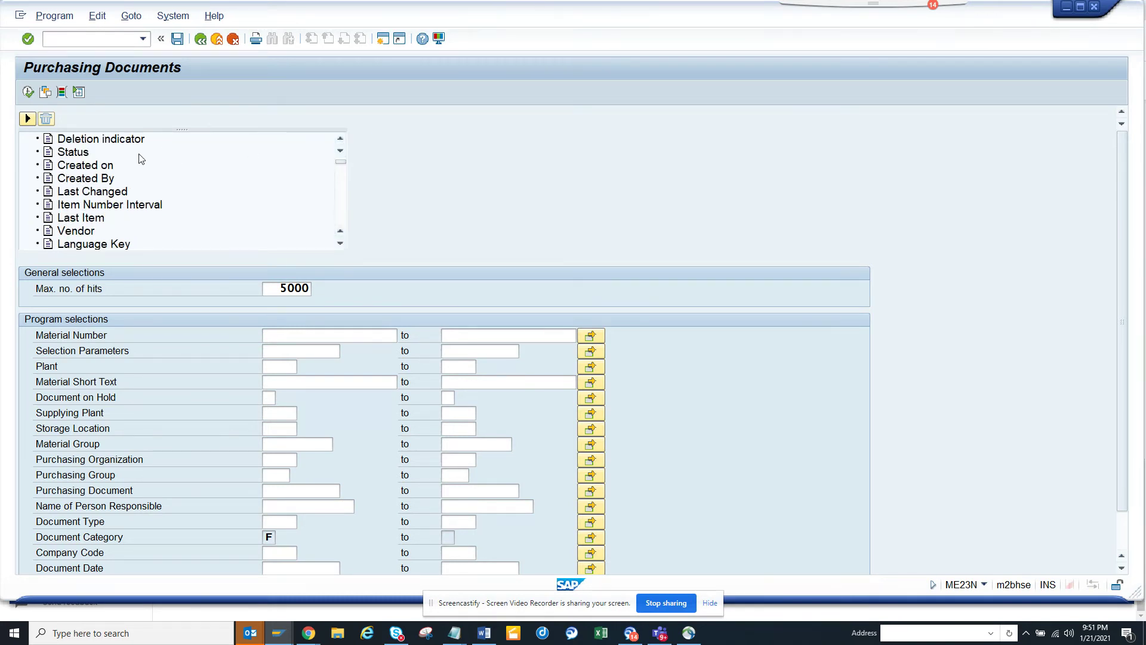
pyautogui.click(85, 165)
pyautogui.click(27, 119)
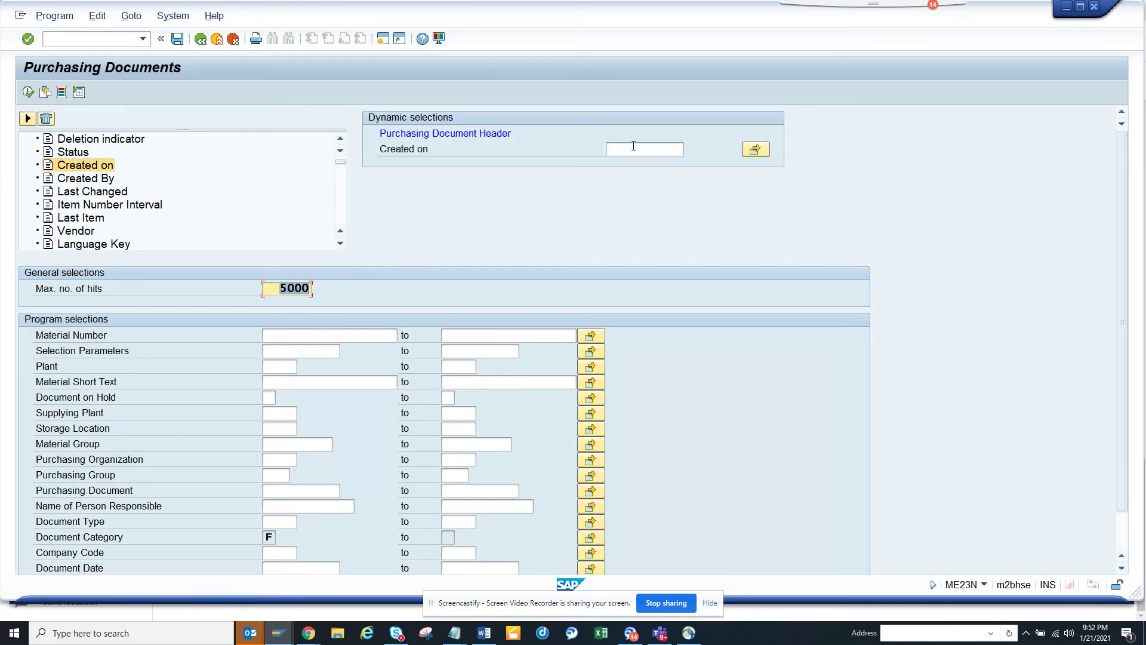
# Enter the Created on range 01.08.2020 to 21.01.2021 on Select Ranges and copy it
pyautogui.click(755, 150)
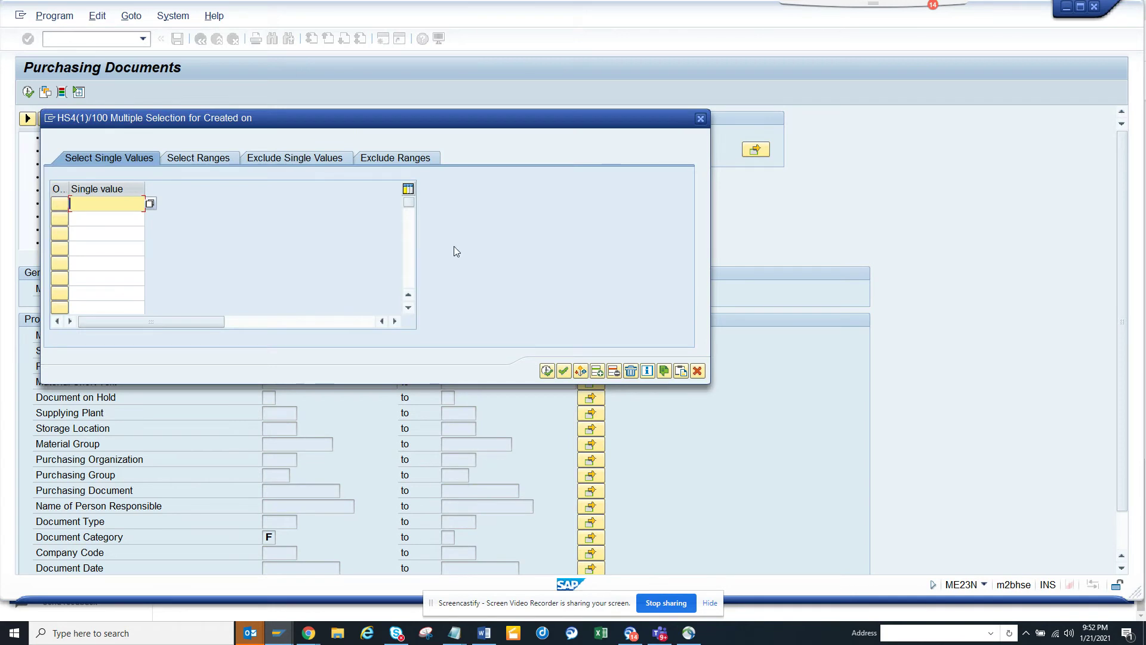
pyautogui.click(225, 156)
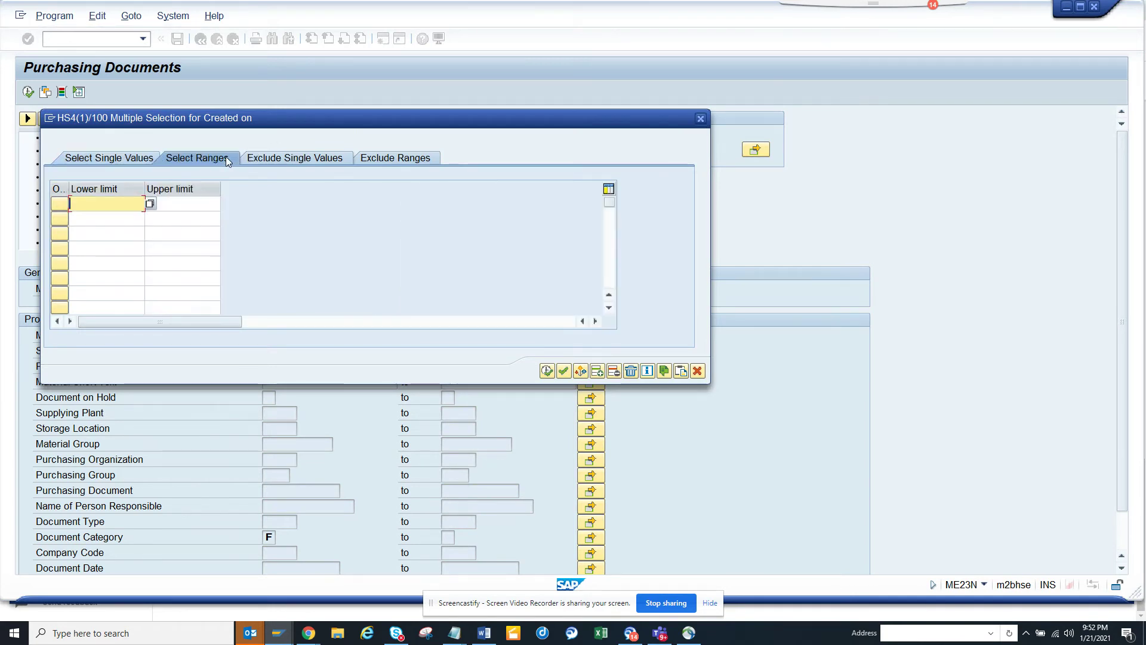
pyautogui.click(151, 204)
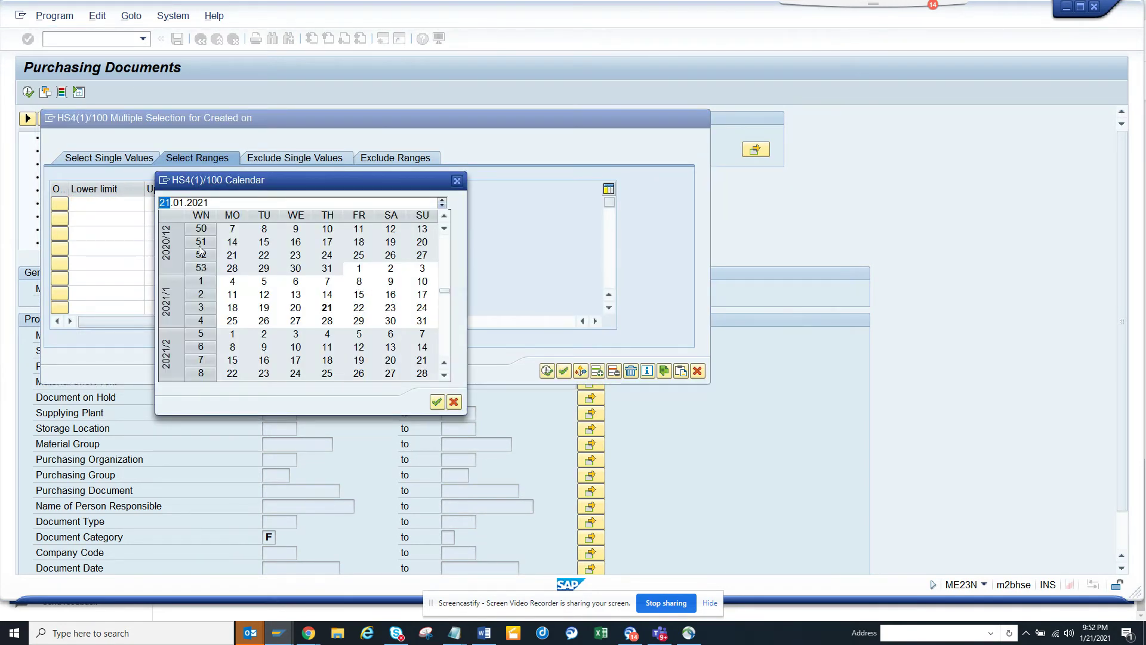
pyautogui.click(445, 217)
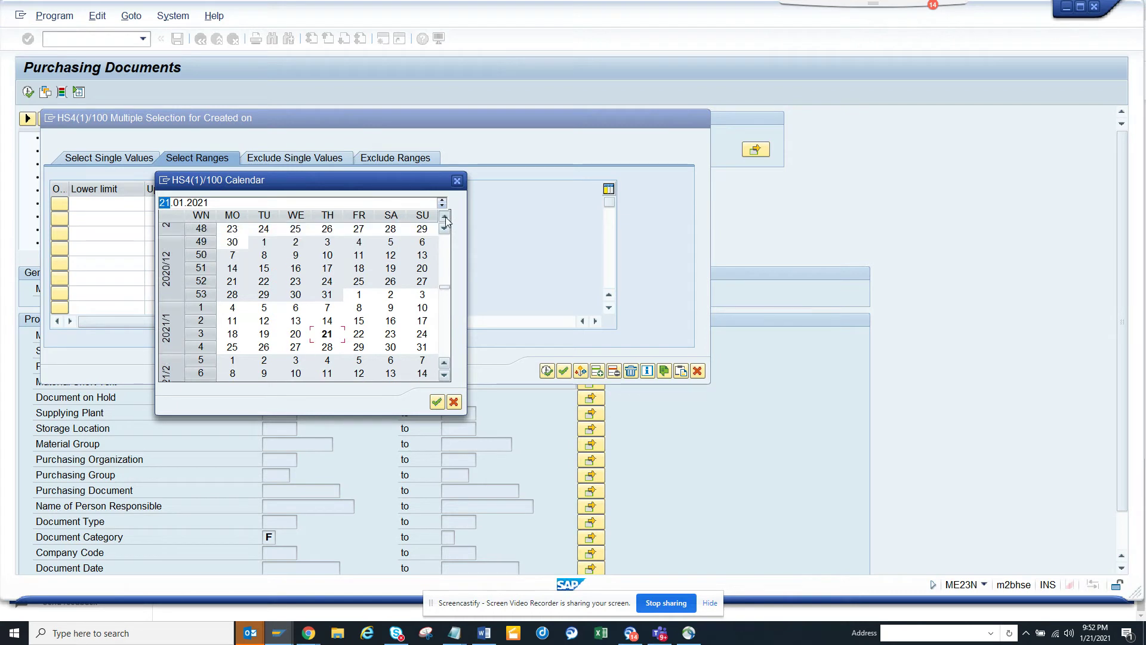
pyautogui.scroll(5, 445, 219)
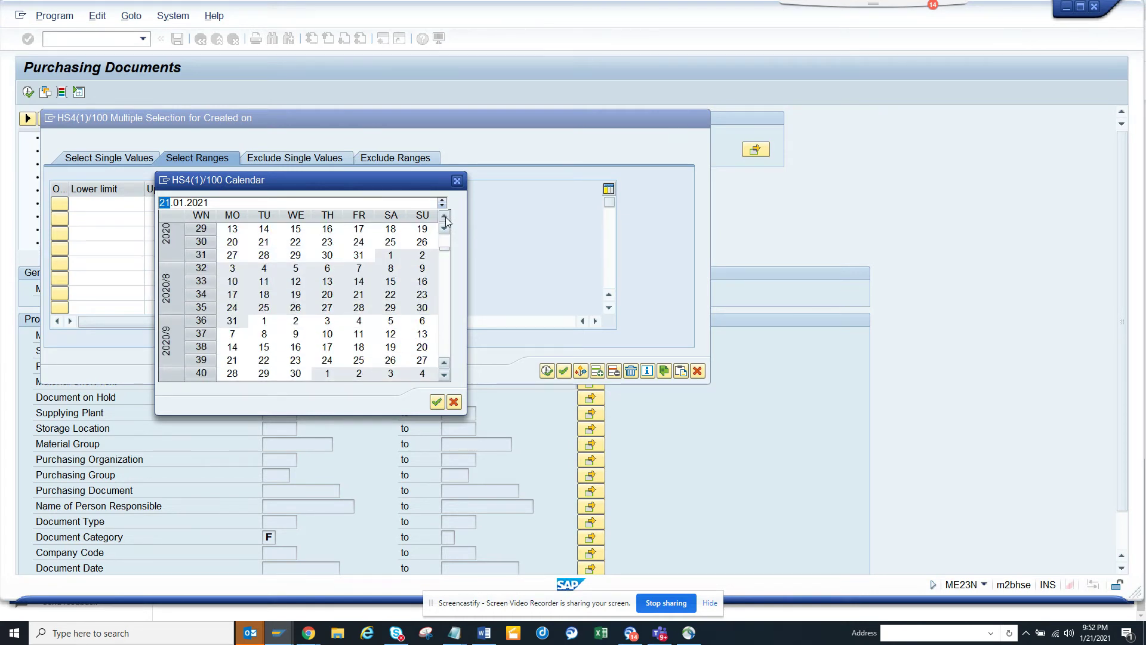
pyautogui.doubleClick(391, 255)
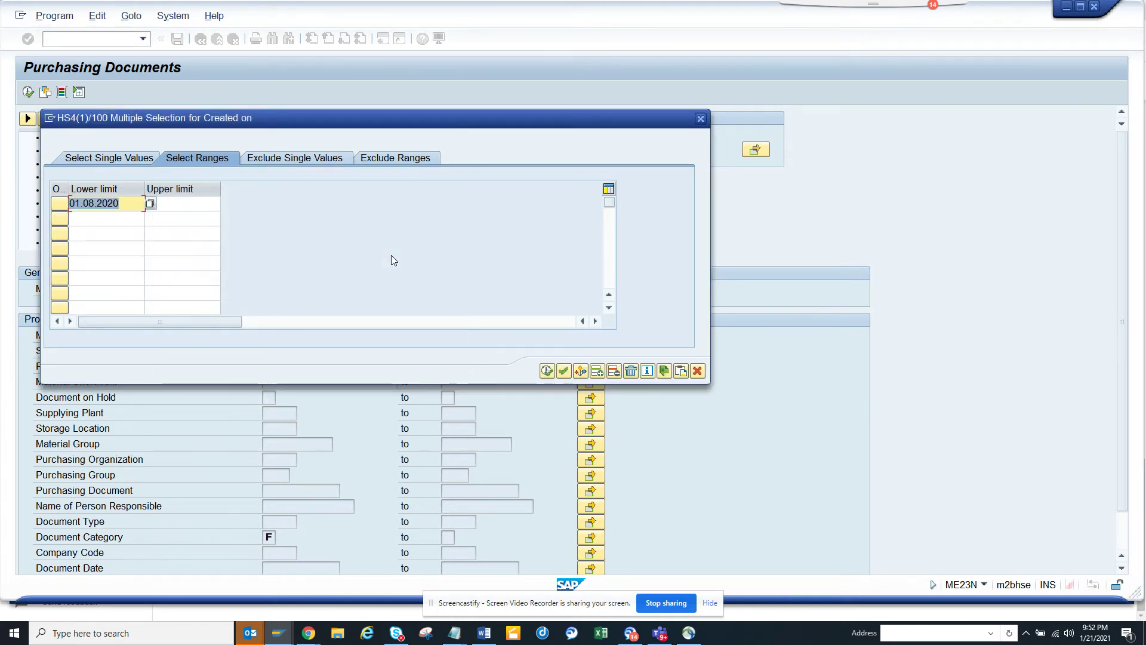
pyautogui.press('Tab')
pyautogui.press('F4')
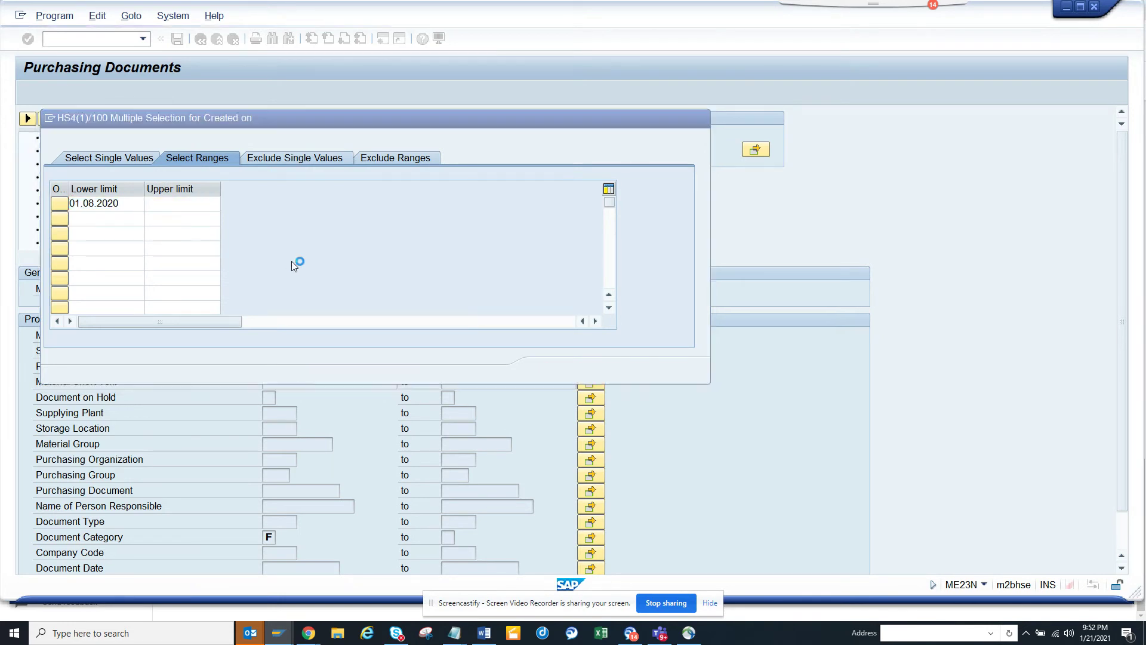
pyautogui.doubleClick(327, 308)
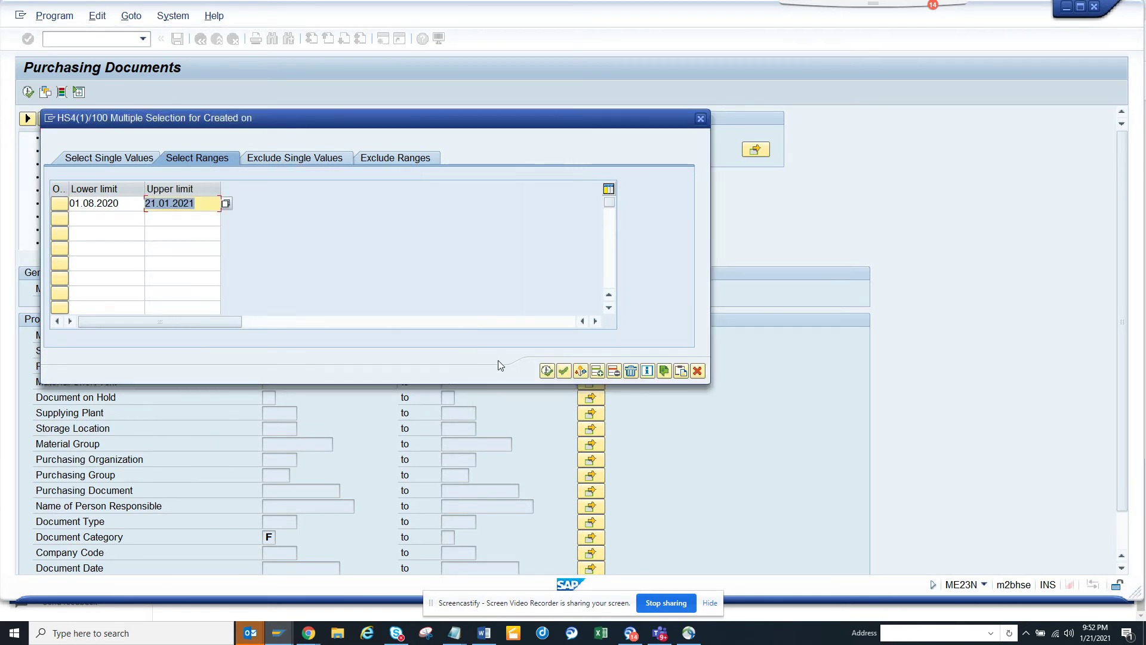
pyautogui.press('F8')
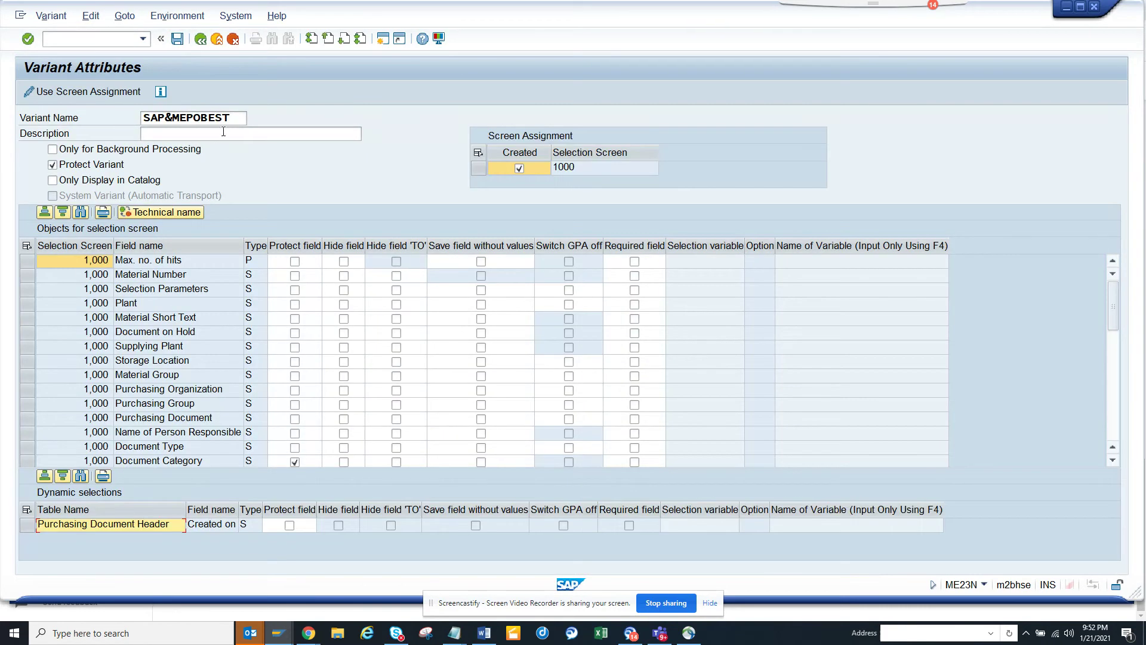
# Enter the variant description 'test' and attempt saving under the name SAP&MEPOBEST
pyautogui.click(238, 119)
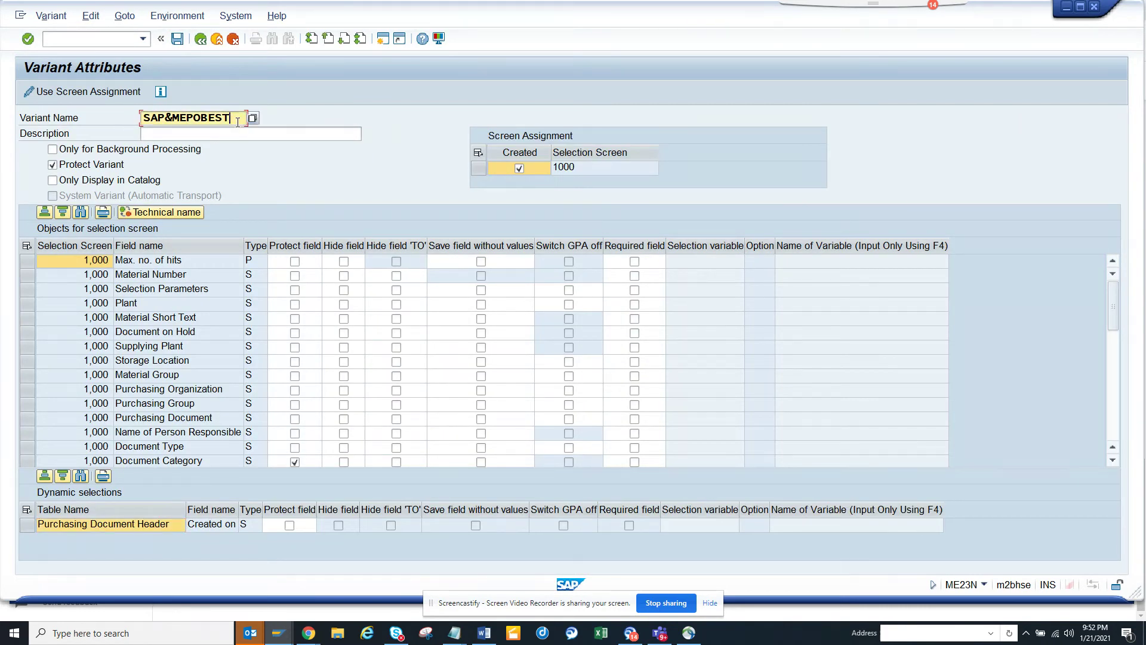
pyautogui.click(226, 137)
pyautogui.write('test')
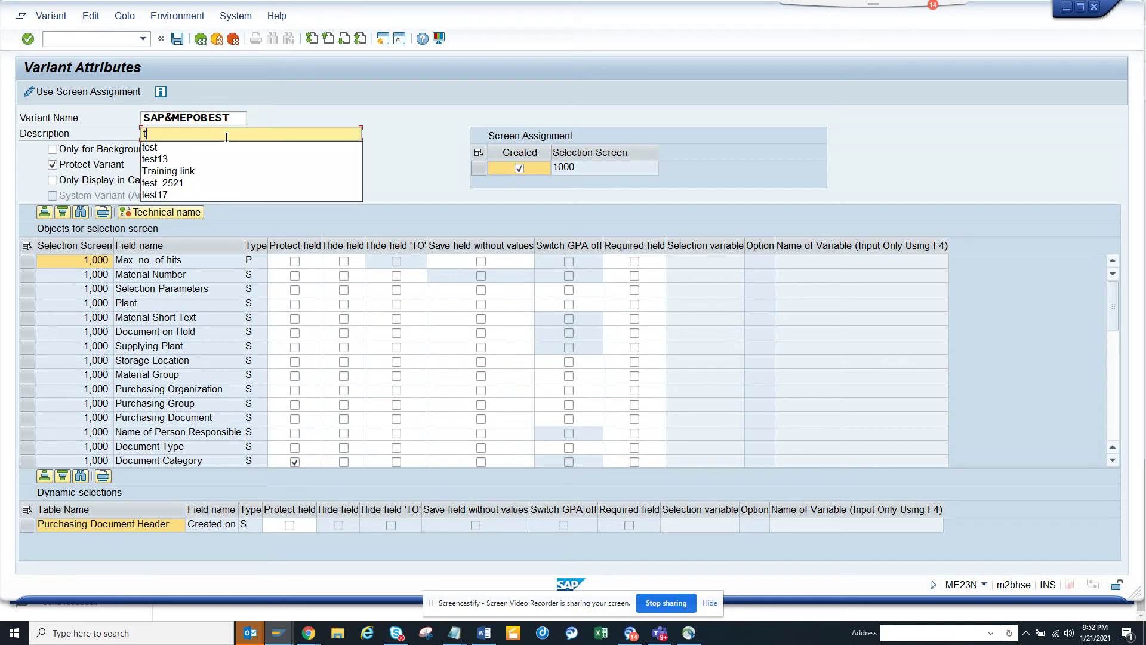
pyautogui.click(177, 38)
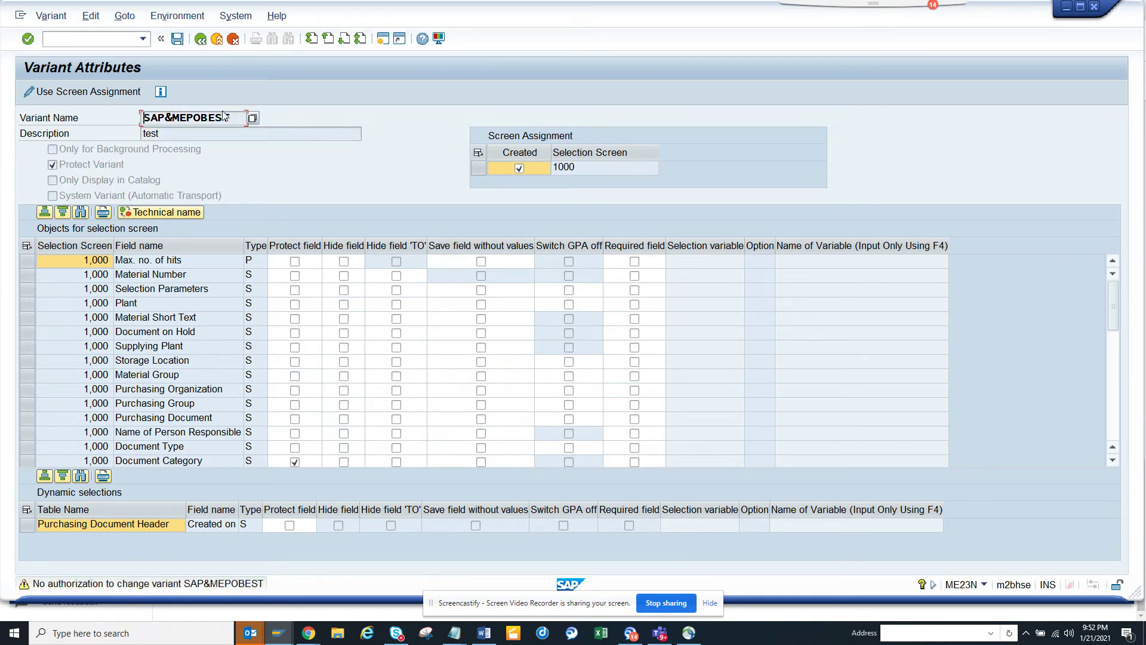
pyautogui.click(24, 95)
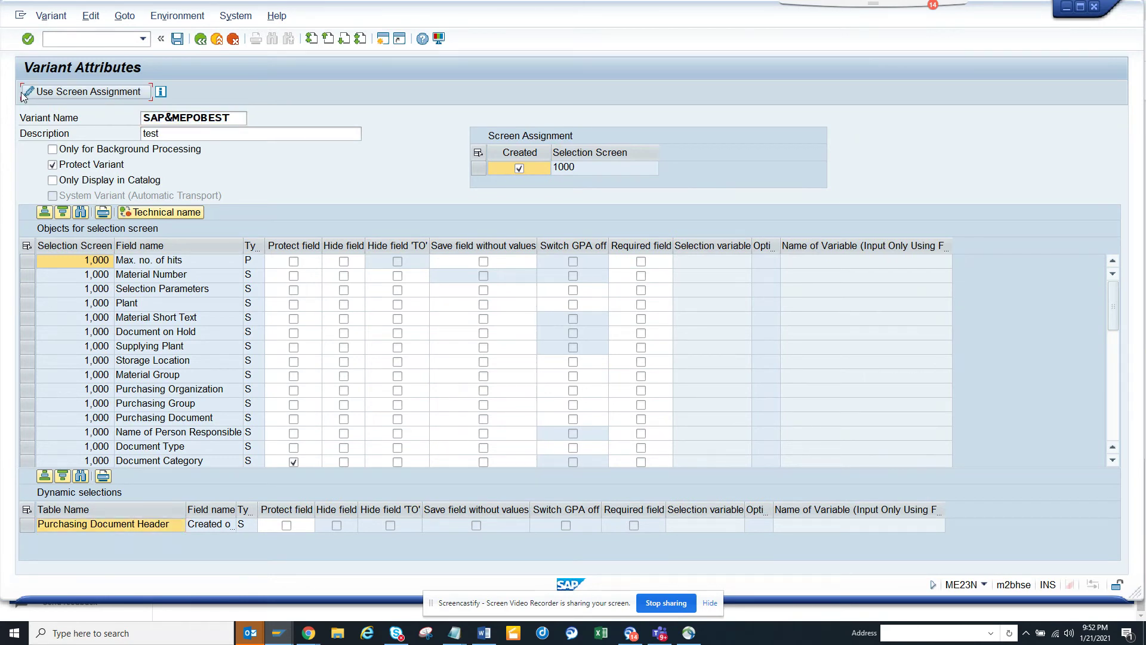
# Replace the variant name SAP&MEPOBEST with TEST and save the variant
pyautogui.click(240, 117)
pyautogui.moveTo(241, 118); pyautogui.dragTo(2, 119)
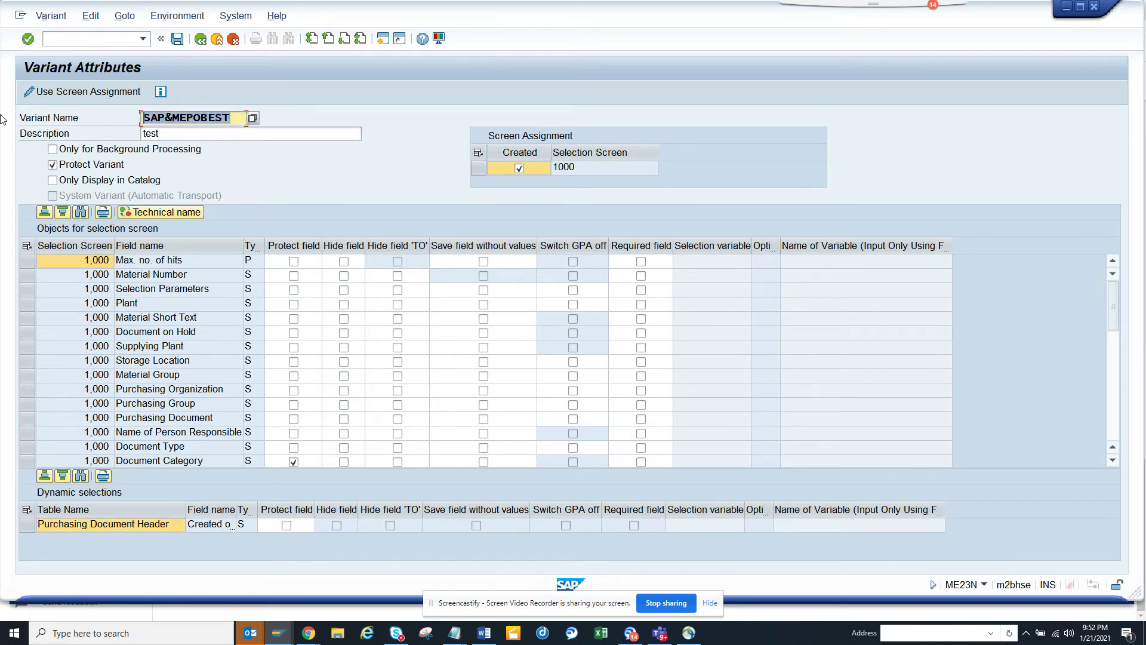
pyautogui.write('test')
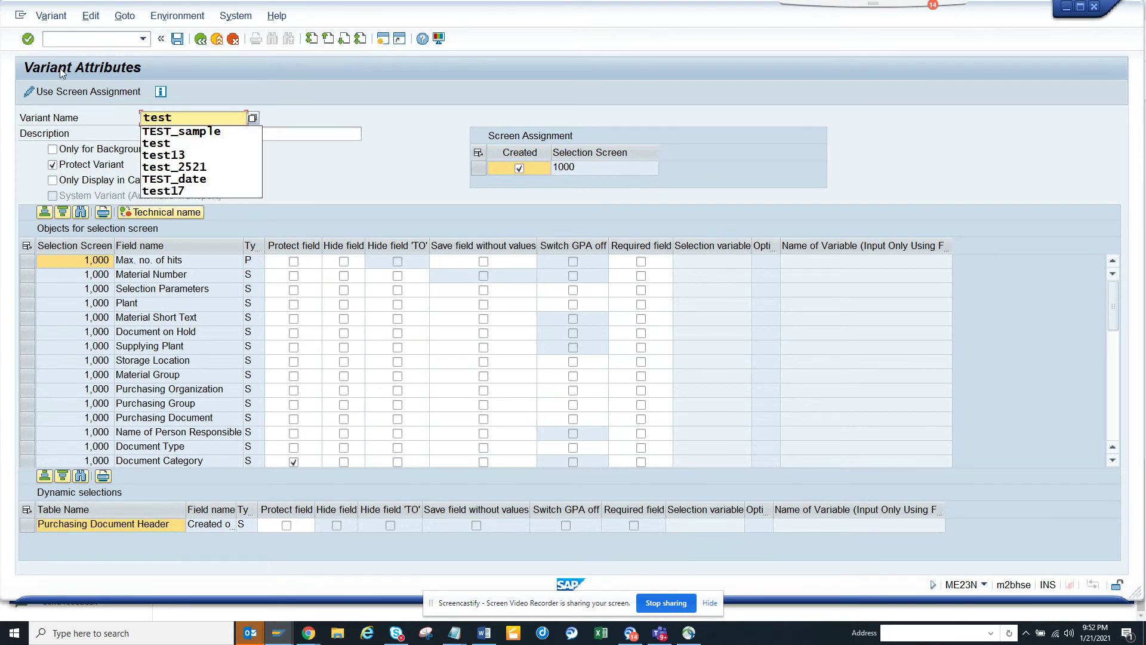
pyautogui.click(178, 39)
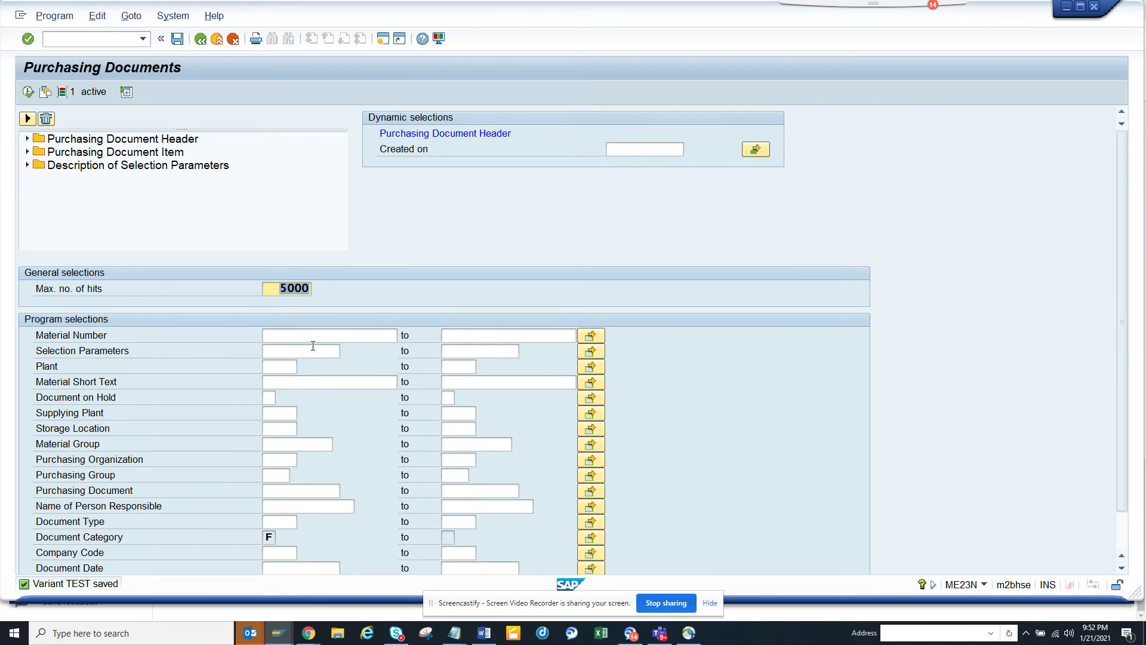
# Execute the selection to list three purchase orders, then reopen the Purchase Orders selection screen
pyautogui.scroll(-2, 1131, 445)
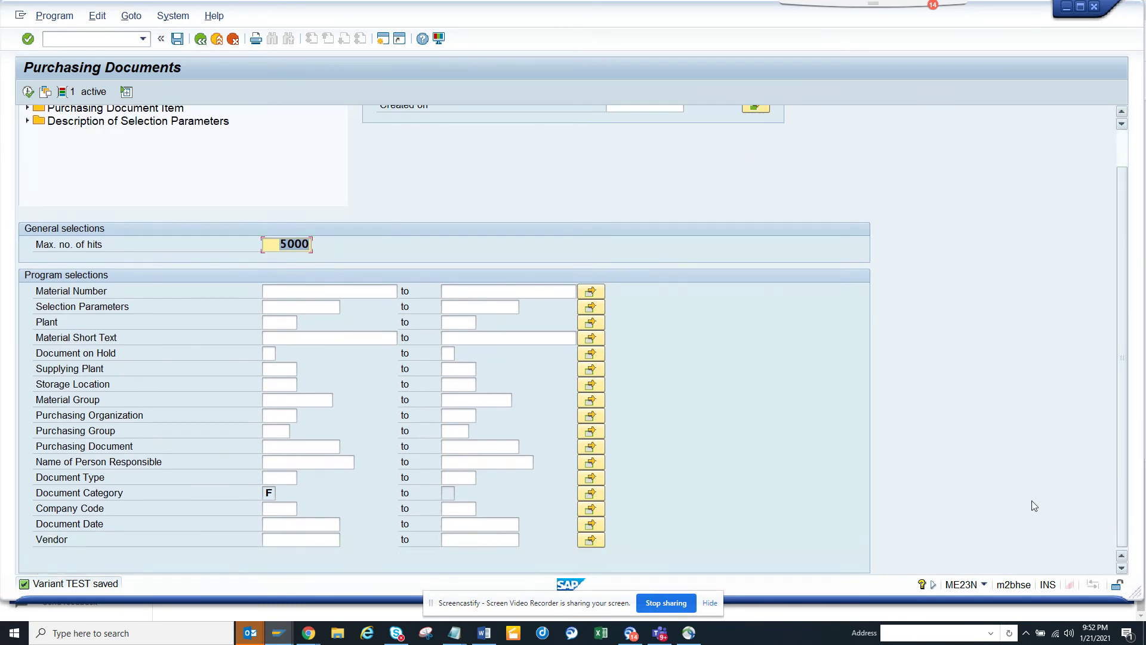
pyautogui.click(28, 92)
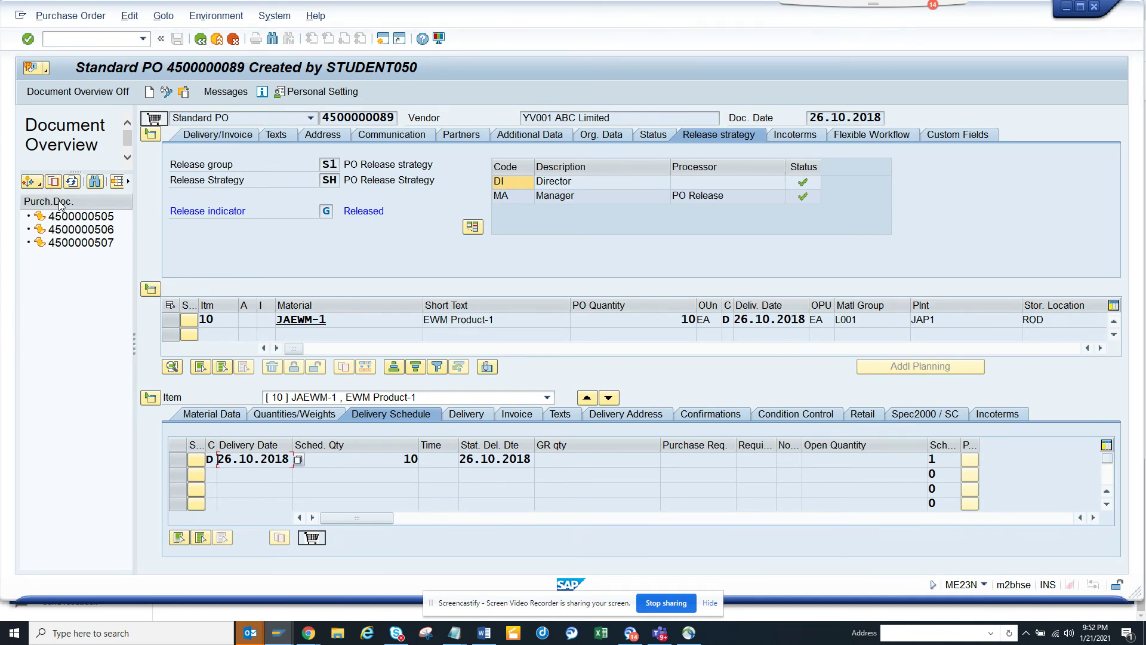
pyautogui.click(44, 188)
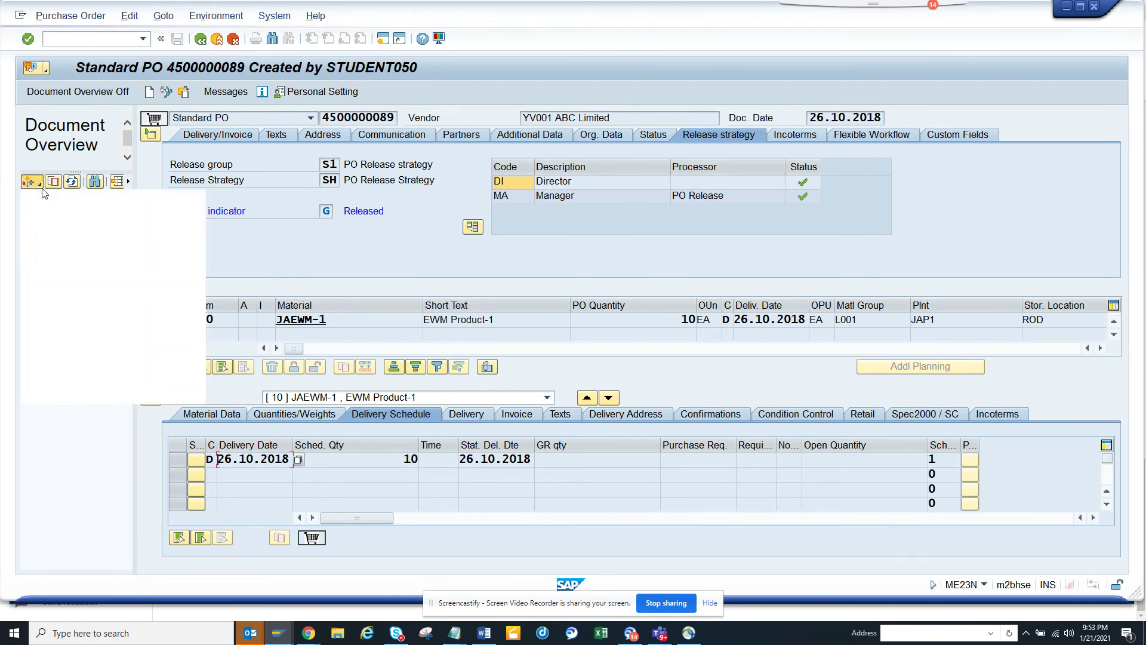
pyautogui.click(70, 231)
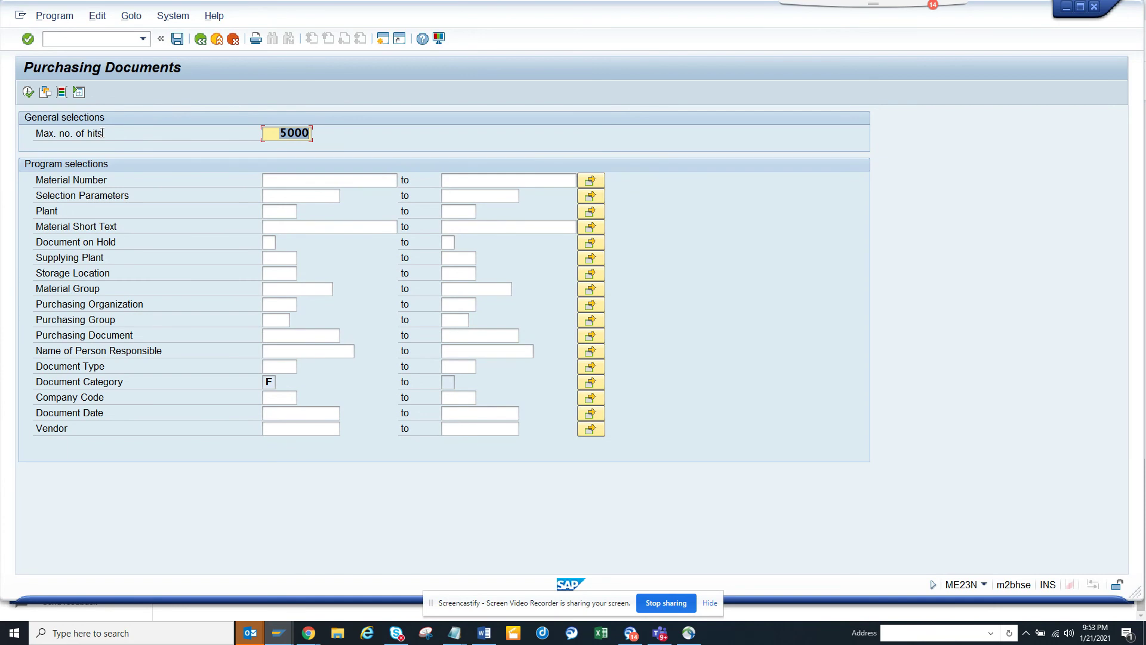
# Load variant TEST and display its Created on dynamic selection under Purchasing Document Header
pyautogui.click(46, 93)
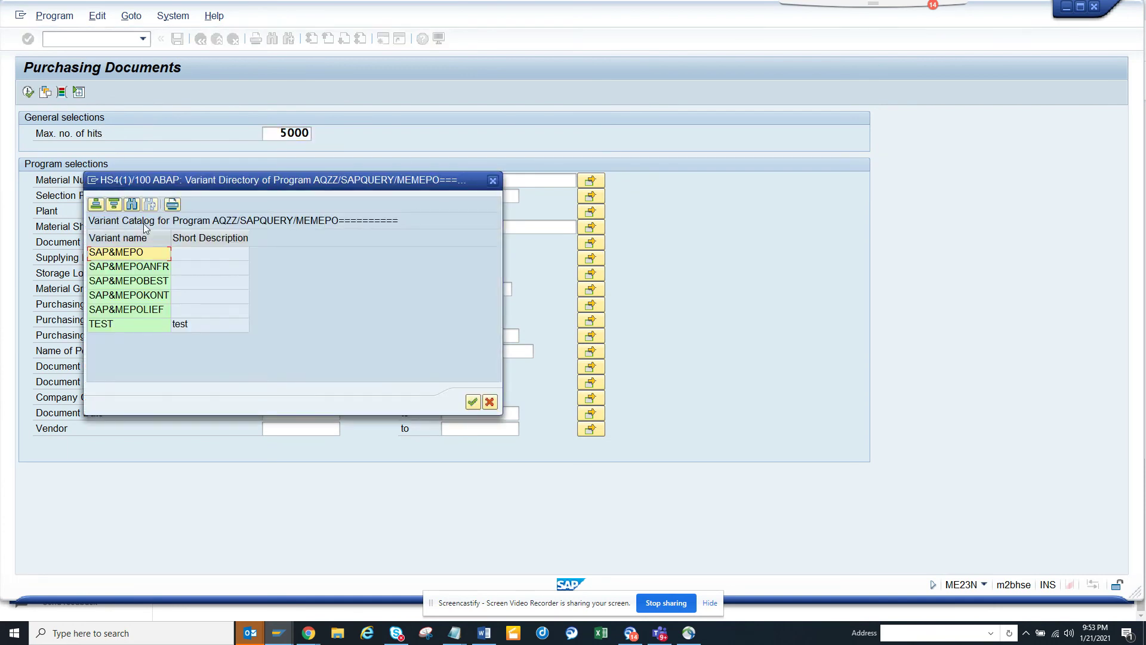
pyautogui.doubleClick(116, 323)
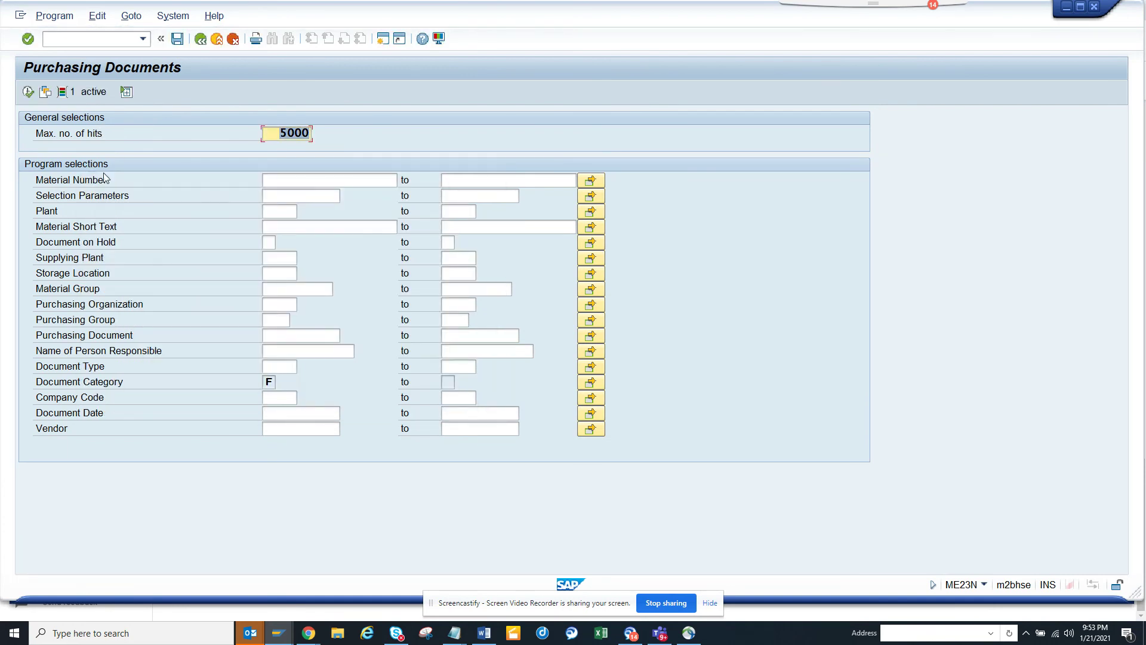
pyautogui.click(64, 92)
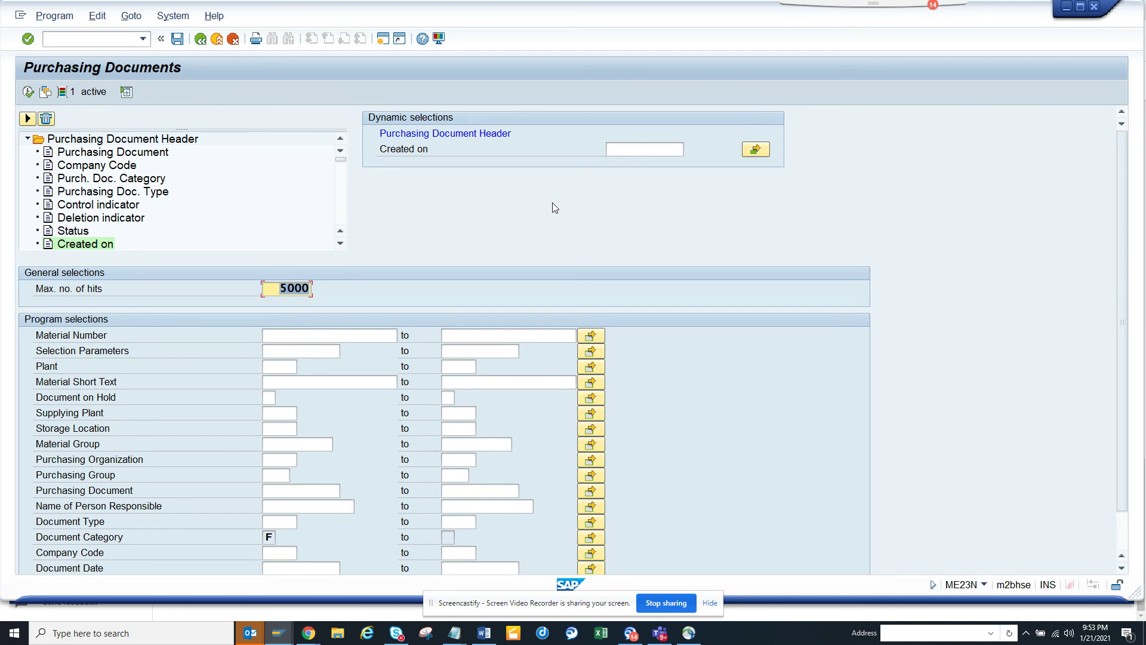
pyautogui.scroll(-7, 343, 197)
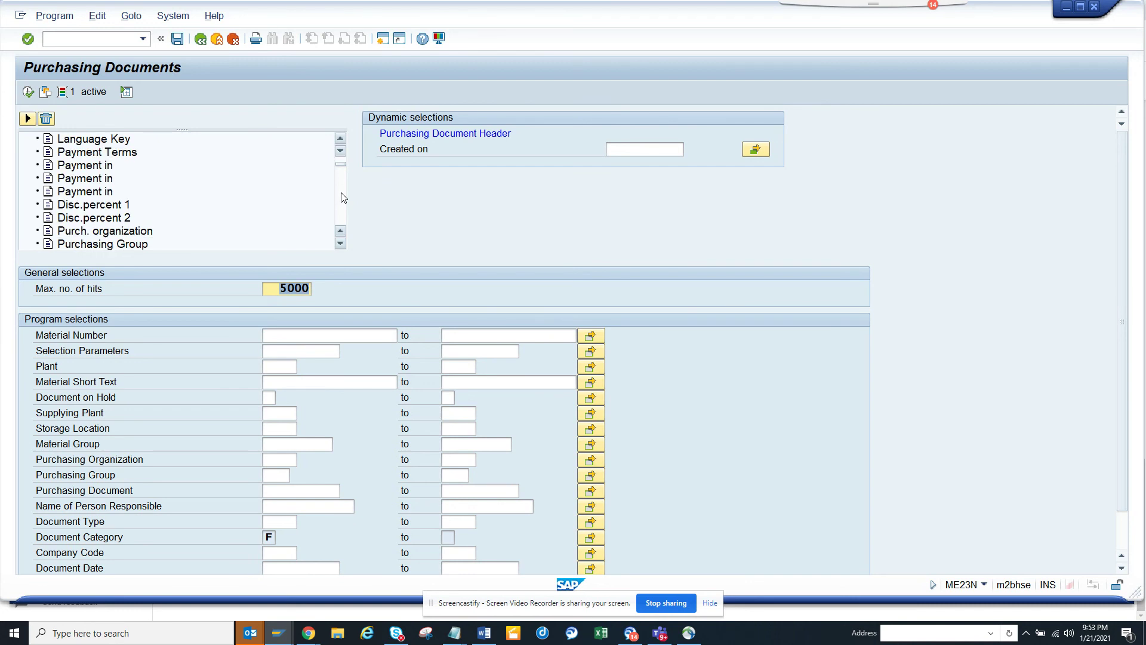
pyautogui.scroll(-9, 343, 197)
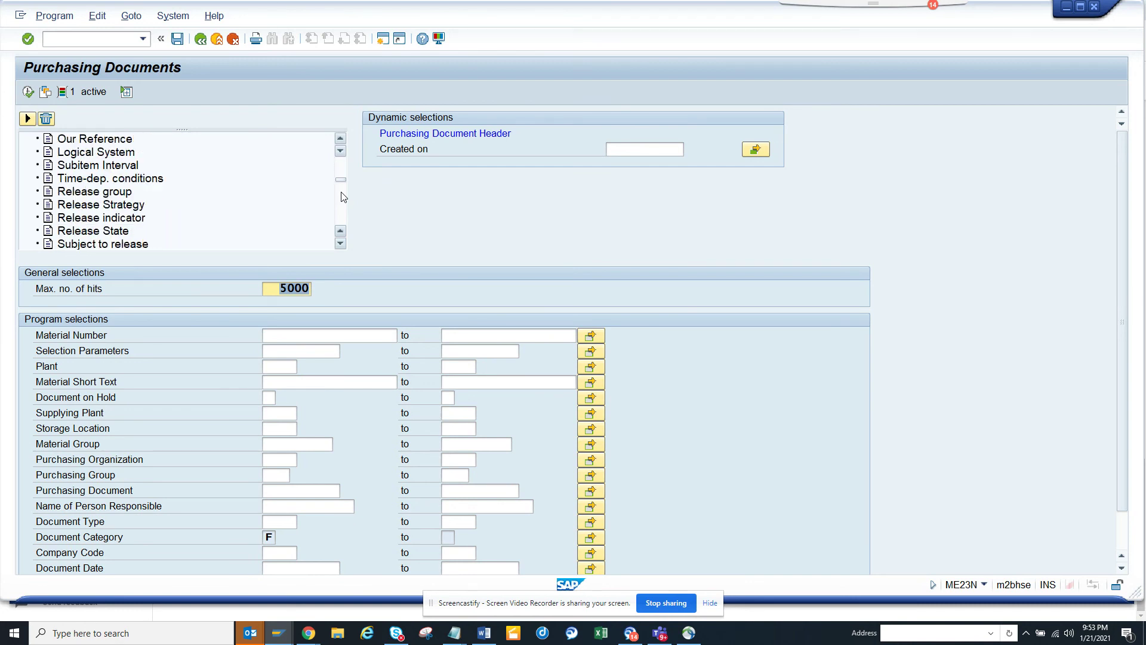